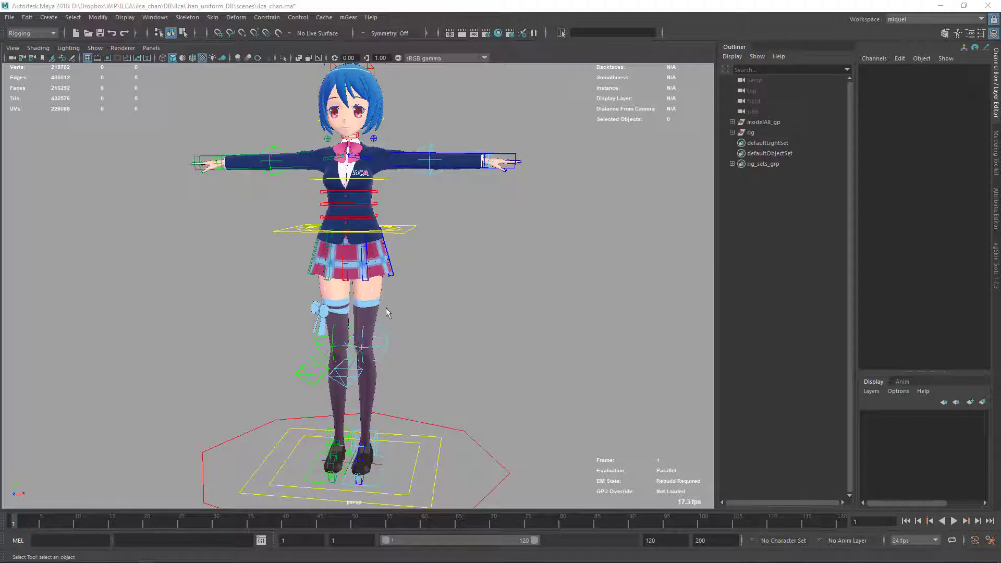
{"action": "middle_click_drag", "start_coordinate": [429, 363], "coordinate": [452, 373], "text": "alt"}
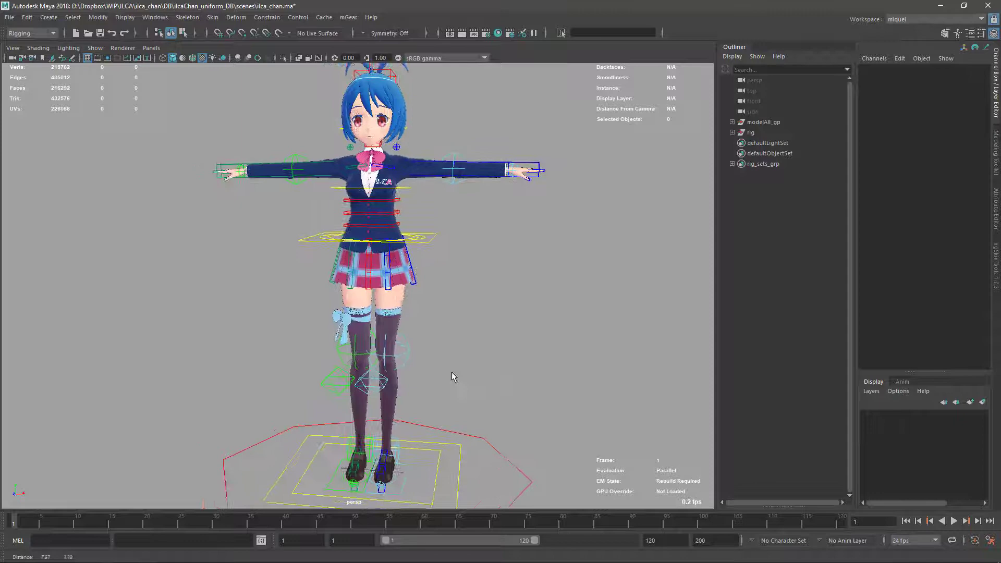
{"action": "right_click_drag", "start_coordinate": [451, 372], "coordinate": [462, 292], "text": "alt"}
{"action": "middle_click_drag", "start_coordinate": [455, 321], "coordinate": [461, 332], "text": "alt"}
{"action": "left_click_drag", "start_coordinate": [461, 332], "coordinate": [426, 291], "text": "alt"}
{"action": "middle_click_drag", "start_coordinate": [426, 291], "coordinate": [435, 282], "text": "alt"}
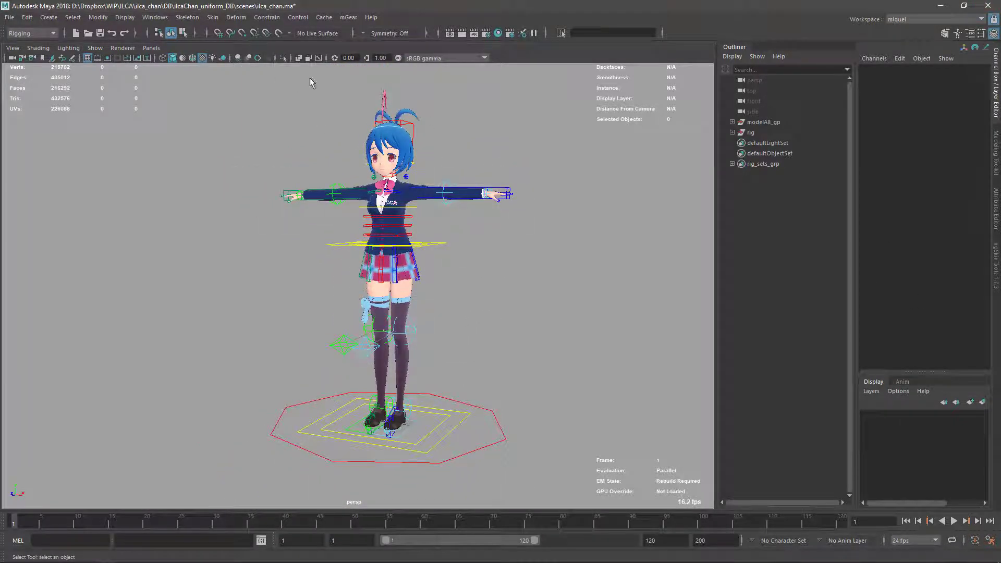
{"action": "left_click_drag", "start_coordinate": [387, 286], "coordinate": [399, 286], "text": "alt"}
{"action": "left_click_drag", "start_coordinate": [318, 250], "coordinate": [348, 249], "text": "alt"}
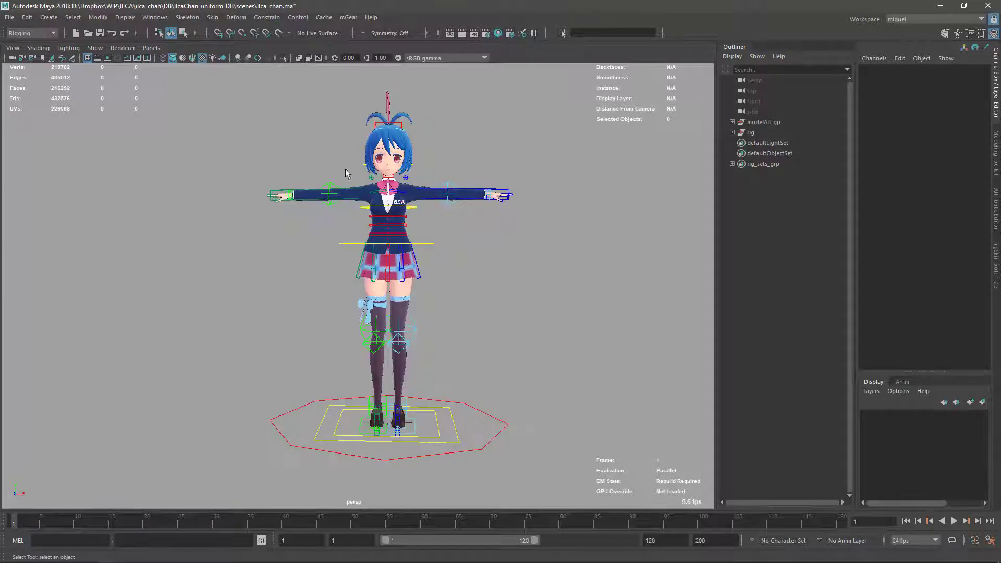
- Float the mGear Animation tools as a separate window beside the character and import the biped mocap skeleton
{"action": "left_click", "coordinate": [349, 18]}
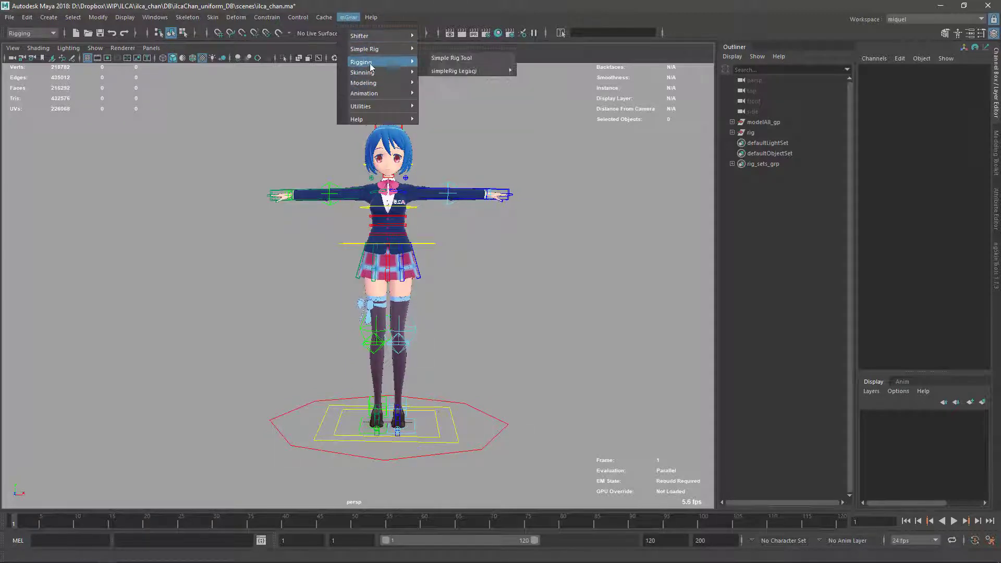
{"action": "mouse_move", "coordinate": [373, 97]}
{"action": "left_click", "coordinate": [468, 92]}
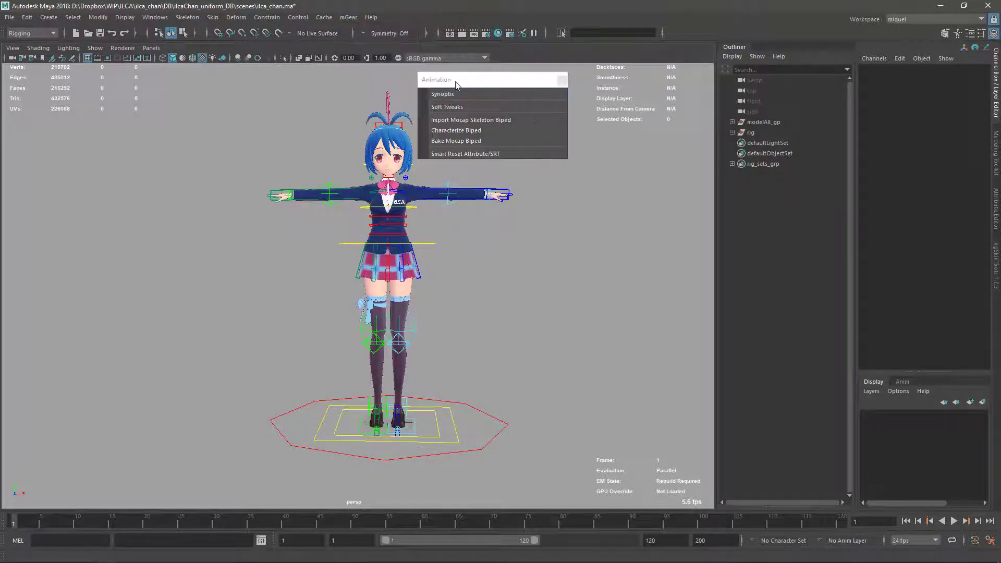
{"action": "left_click_drag", "start_coordinate": [490, 86], "coordinate": [508, 77]}
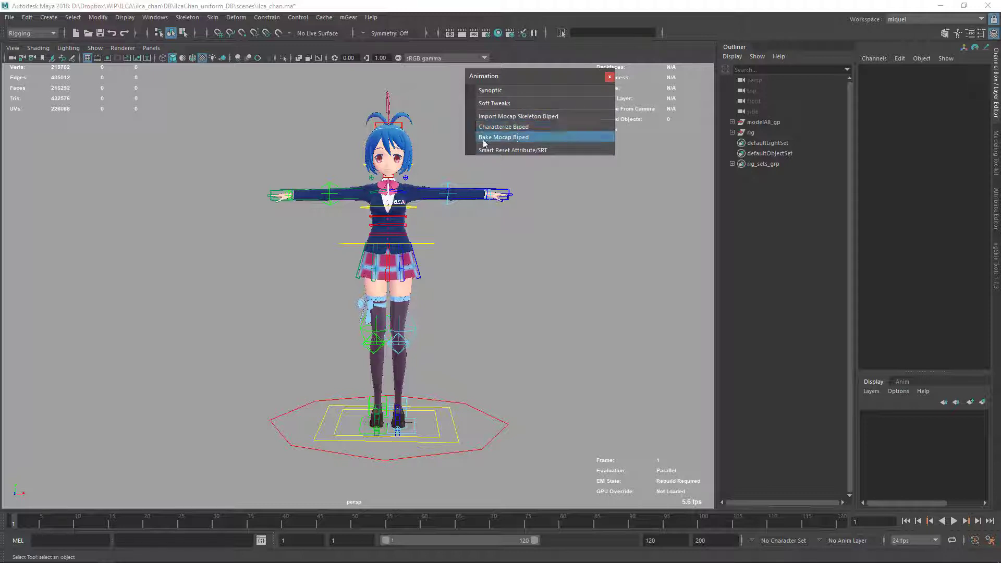
{"action": "left_click_drag", "start_coordinate": [509, 77], "coordinate": [527, 80]}
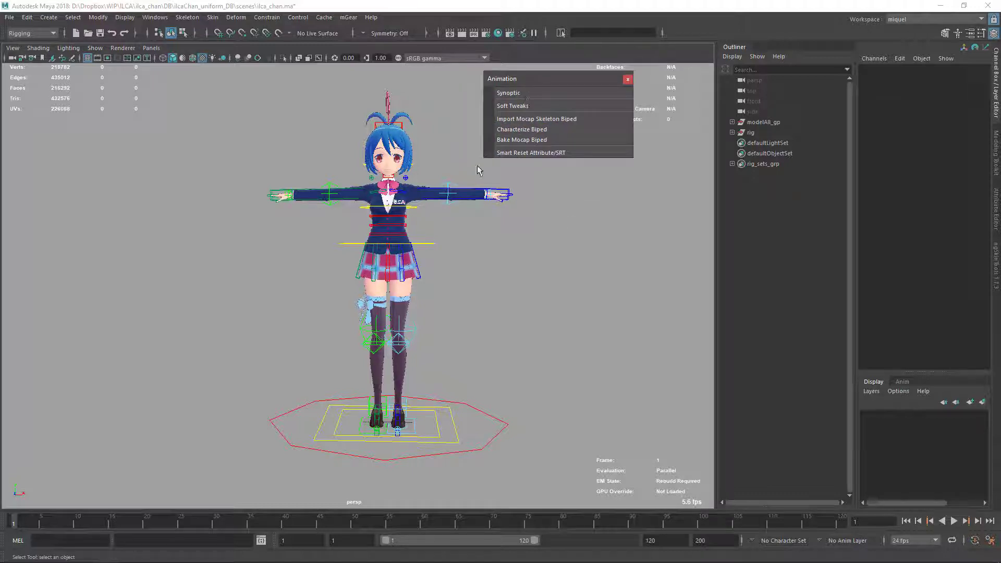
{"action": "left_click", "coordinate": [515, 119]}
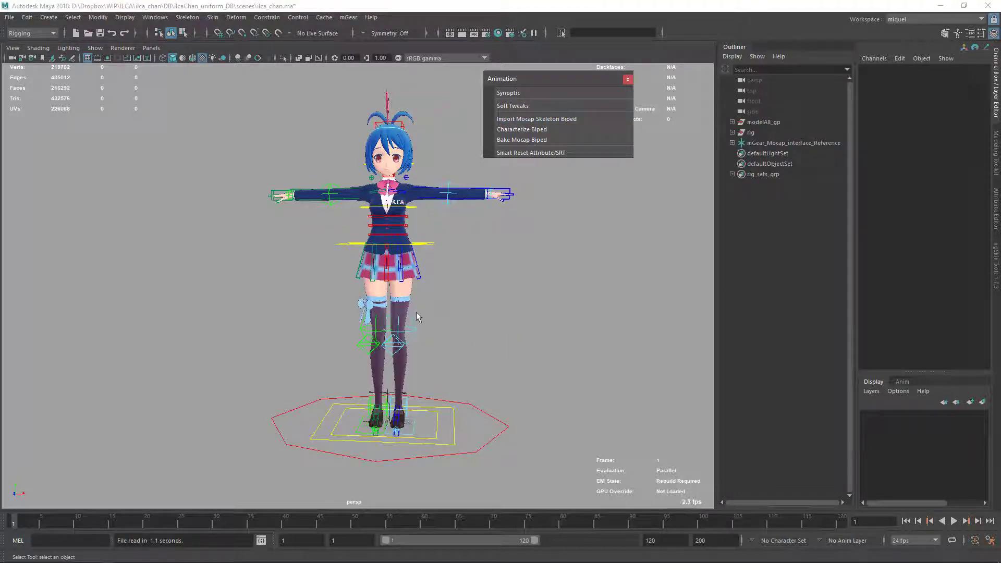
- Examine the imported mocap skeleton around the character's feet and compare its size with the full character
{"action": "left_click_drag", "start_coordinate": [416, 317], "coordinate": [409, 378], "text": "alt"}
{"action": "right_click_drag", "start_coordinate": [409, 378], "coordinate": [459, 378], "text": "alt"}
{"action": "middle_click_drag", "start_coordinate": [417, 308], "coordinate": [416, 136], "text": "alt"}
{"action": "right_click_drag", "start_coordinate": [391, 380], "coordinate": [440, 381], "text": "alt"}
{"action": "middle_click_drag", "start_coordinate": [407, 253], "coordinate": [362, 261], "text": "alt"}
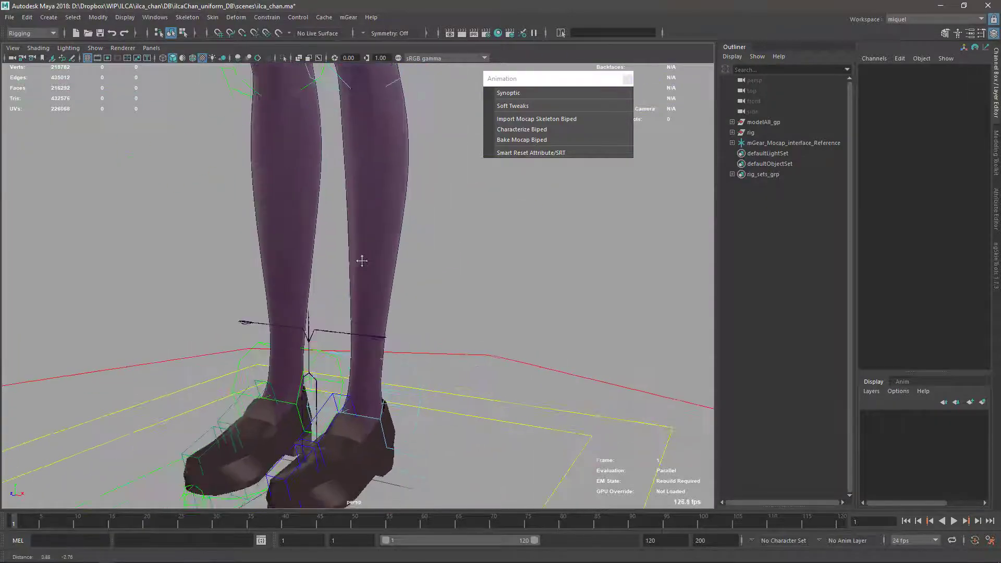
{"action": "right_click_drag", "start_coordinate": [362, 261], "coordinate": [271, 289], "text": "alt"}
{"action": "left_click_drag", "start_coordinate": [270, 289], "coordinate": [313, 313], "text": "alt"}
{"action": "right_click_drag", "start_coordinate": [365, 386], "coordinate": [449, 391], "text": "alt"}
{"action": "mouse_move", "coordinate": [373, 365]}
{"action": "left_mouse_down", "text": "alt"}
{"action": "mouse_move", "coordinate": [451, 398]}
{"action": "mouse_move", "coordinate": [411, 420]}
{"action": "mouse_move", "coordinate": [347, 368]}
{"action": "mouse_move", "coordinate": [389, 357]}
{"action": "left_mouse_up", "text": "alt"}
{"action": "right_click_drag", "start_coordinate": [389, 358], "coordinate": [289, 271], "text": "alt"}
{"action": "middle_click_drag", "start_coordinate": [289, 271], "coordinate": [292, 350], "text": "alt"}
{"action": "right_click_drag", "start_coordinate": [376, 350], "coordinate": [292, 270], "text": "alt"}
{"action": "left_click_drag", "start_coordinate": [293, 271], "coordinate": [307, 235], "text": "alt"}
{"action": "middle_click_drag", "start_coordinate": [334, 245], "coordinate": [345, 305], "text": "alt"}
{"action": "left_click_drag", "start_coordinate": [360, 297], "coordinate": [386, 344], "text": "alt"}
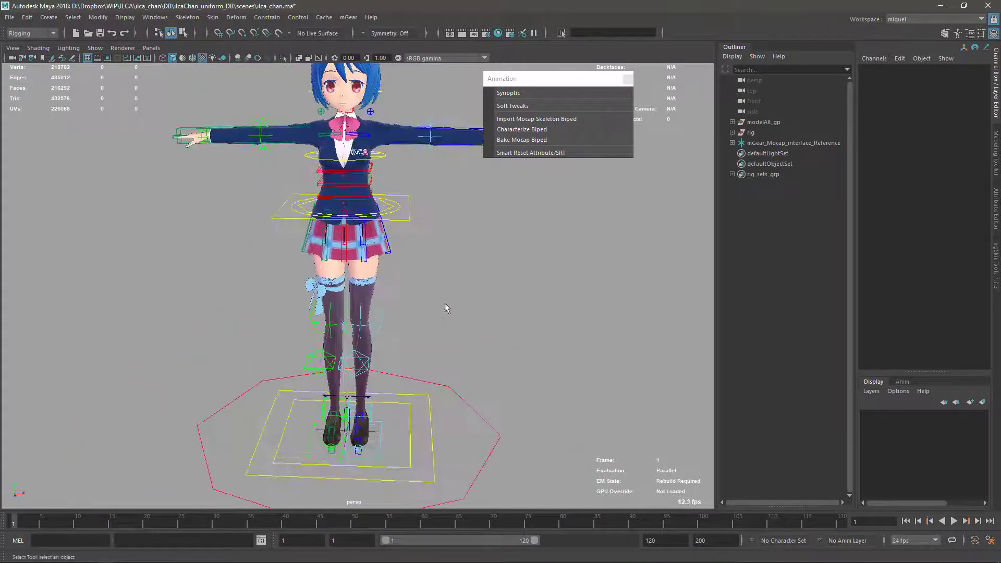
{"action": "middle_click_drag", "start_coordinate": [397, 273], "coordinate": [390, 293], "text": "alt"}
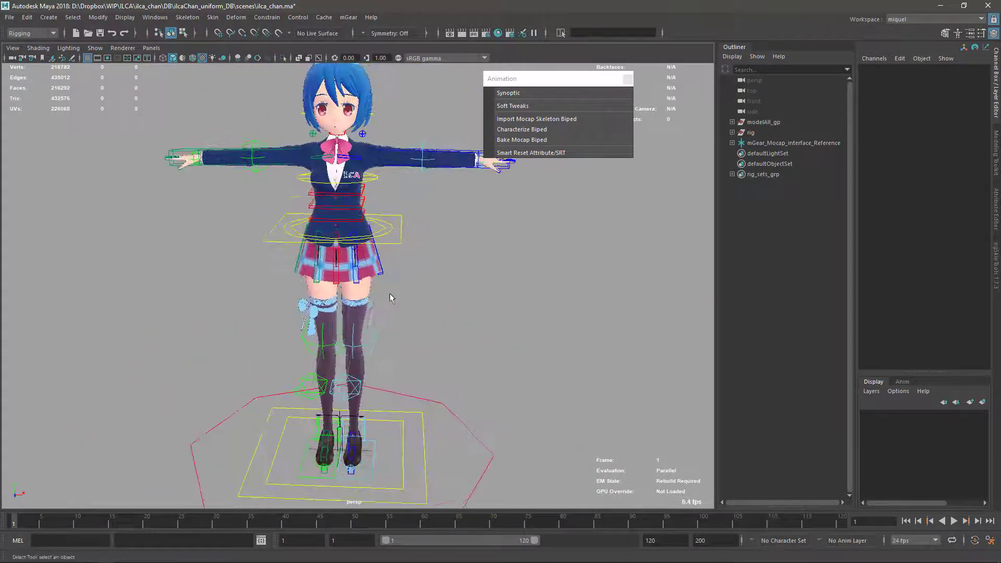
{"action": "left_click", "coordinate": [534, 130]}
{"action": "right_click_drag", "start_coordinate": [482, 322], "coordinate": [399, 274], "text": "alt"}
{"action": "middle_click_drag", "start_coordinate": [430, 307], "coordinate": [438, 319], "text": "alt"}
{"action": "left_click_drag", "start_coordinate": [438, 319], "coordinate": [442, 258], "text": "alt"}
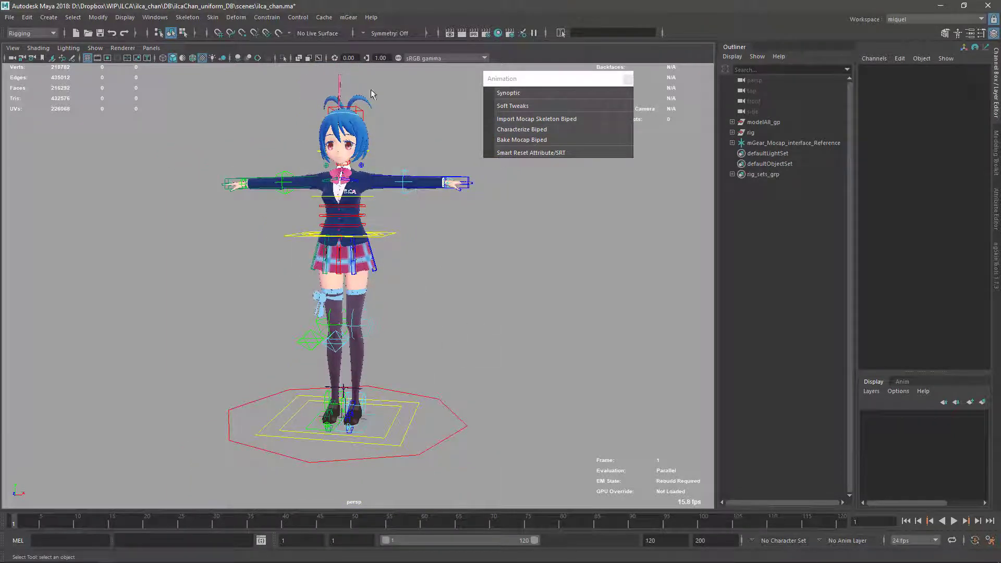
{"action": "left_click", "coordinate": [348, 19]}
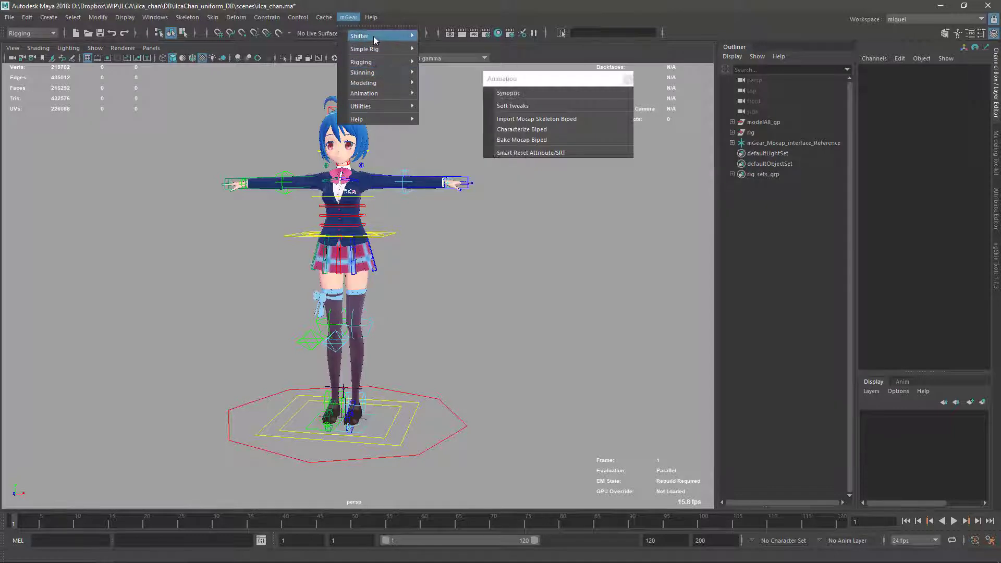
{"action": "mouse_move", "coordinate": [374, 37]}
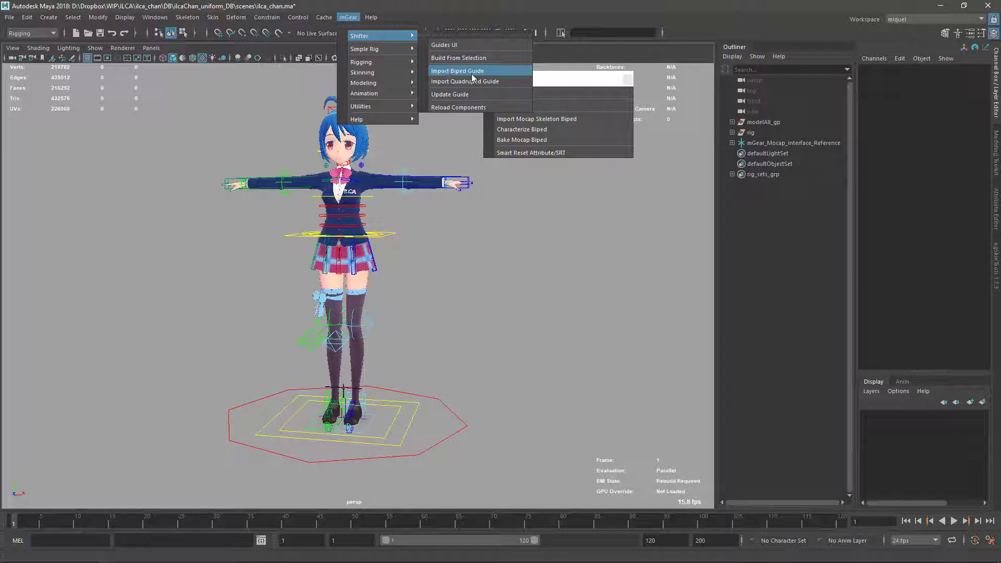
{"action": "left_click", "coordinate": [410, 285]}
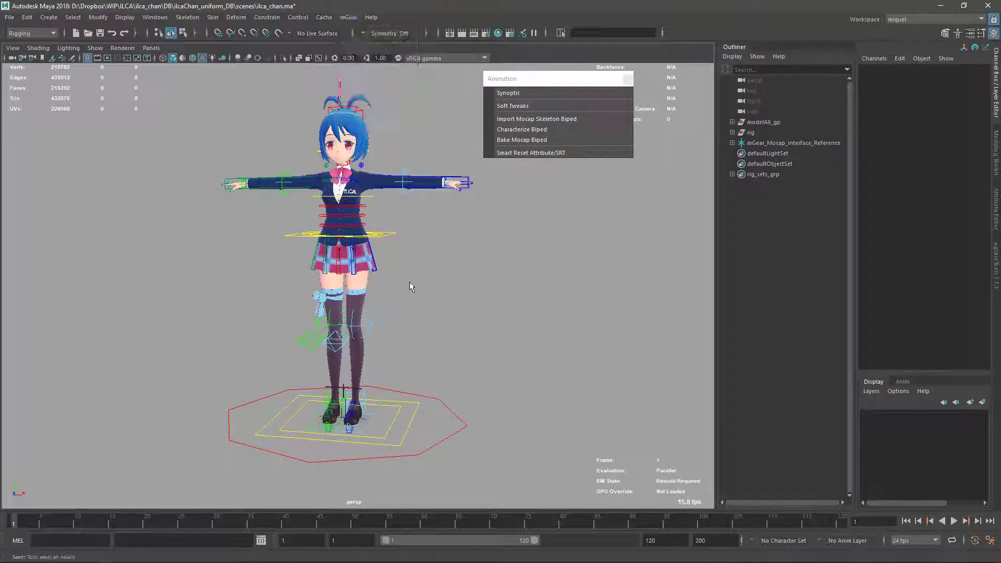
{"action": "right_click_drag", "start_coordinate": [367, 274], "coordinate": [455, 279], "text": "alt"}
{"action": "middle_click_drag", "start_coordinate": [455, 279], "coordinate": [463, 264], "text": "alt"}
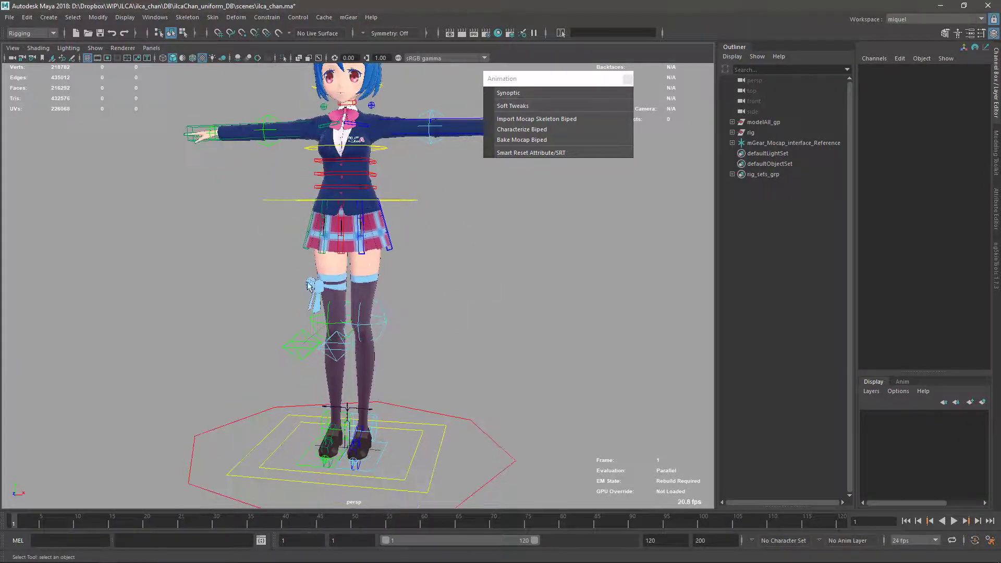
{"action": "left_click_drag", "start_coordinate": [424, 313], "coordinate": [320, 261], "text": "alt"}
{"action": "left_click_drag", "start_coordinate": [341, 339], "coordinate": [404, 360], "text": "alt"}
{"action": "left_click_drag", "start_coordinate": [373, 297], "coordinate": [431, 263], "text": "alt"}
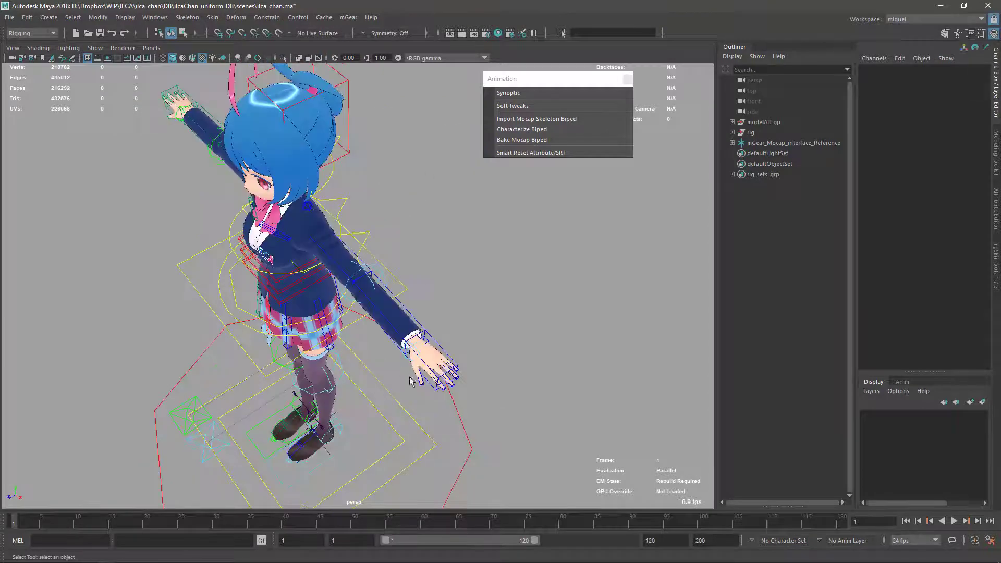
{"action": "left_click_drag", "start_coordinate": [411, 382], "coordinate": [404, 350], "text": "alt"}
{"action": "mouse_move", "coordinate": [385, 296]}
{"action": "left_mouse_down", "text": "alt"}
{"action": "mouse_move", "coordinate": [308, 310]}
{"action": "mouse_move", "coordinate": [346, 353]}
{"action": "mouse_move", "coordinate": [380, 301]}
{"action": "left_mouse_up", "text": "alt"}
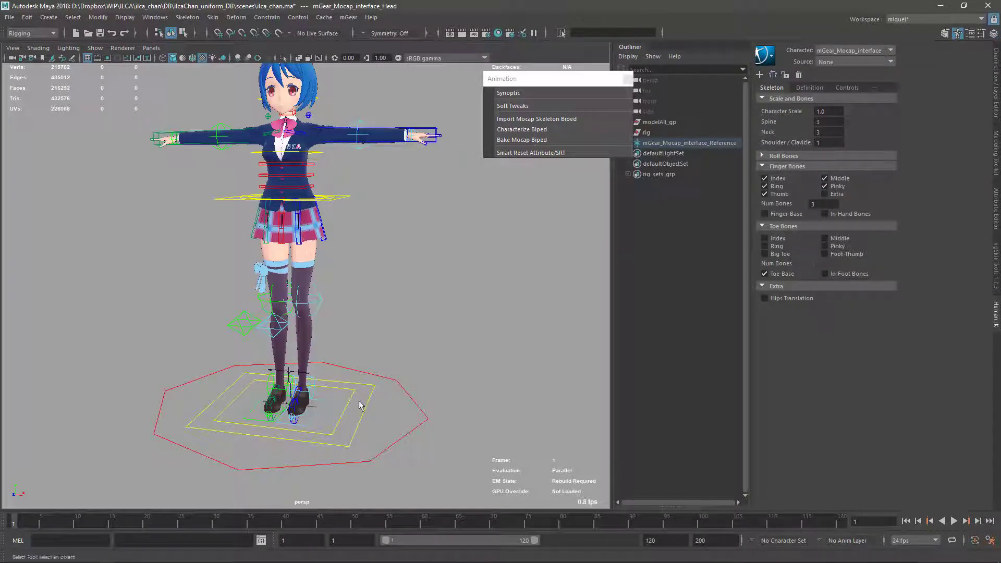
{"action": "middle_click_drag", "start_coordinate": [258, 346], "coordinate": [259, 333], "text": "alt"}
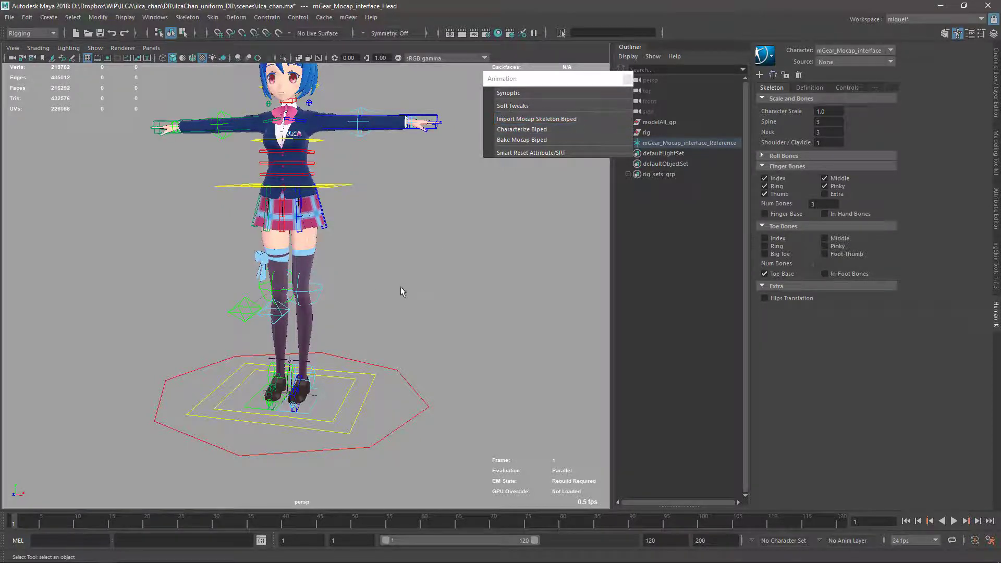
{"action": "left_click_drag", "start_coordinate": [384, 214], "coordinate": [345, 251], "text": "alt"}
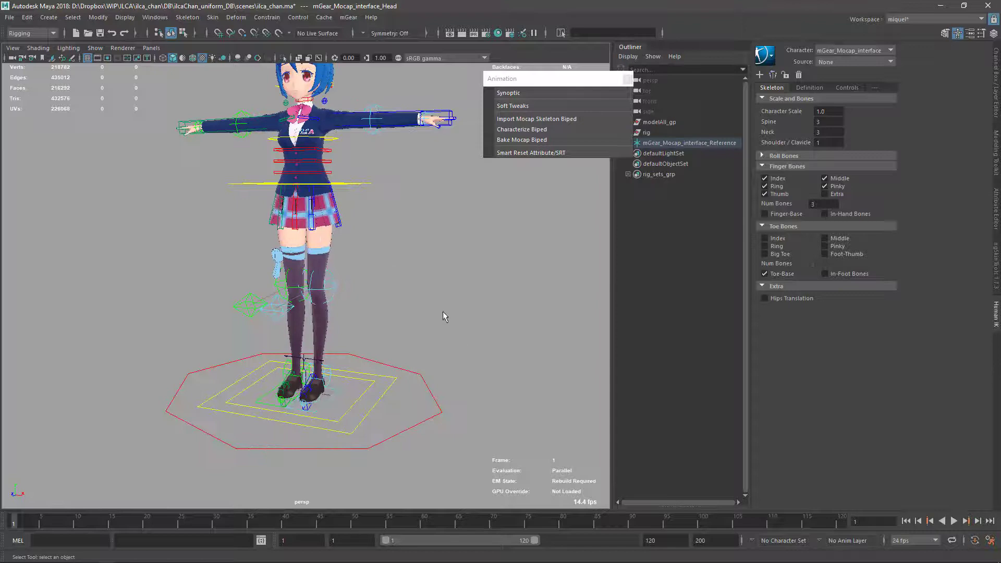
{"action": "left_click_drag", "start_coordinate": [334, 264], "coordinate": [389, 341], "text": "alt"}
{"action": "middle_click_drag", "start_coordinate": [362, 277], "coordinate": [355, 286], "text": "alt"}
{"action": "scroll", "coordinate": [360, 292], "scroll_direction": "down", "scroll_amount": 5}
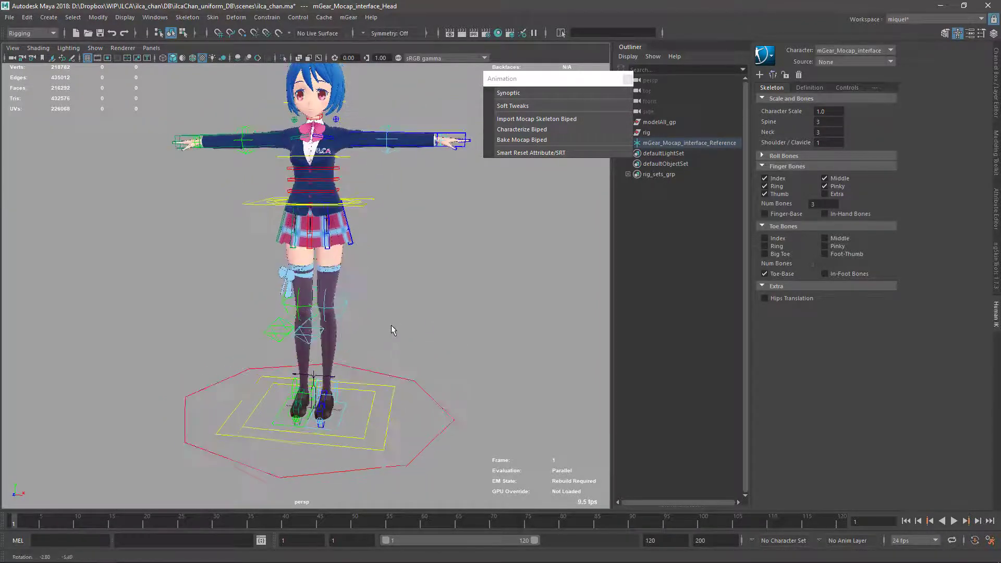
{"action": "left_click_drag", "start_coordinate": [429, 399], "coordinate": [362, 353], "text": "alt"}
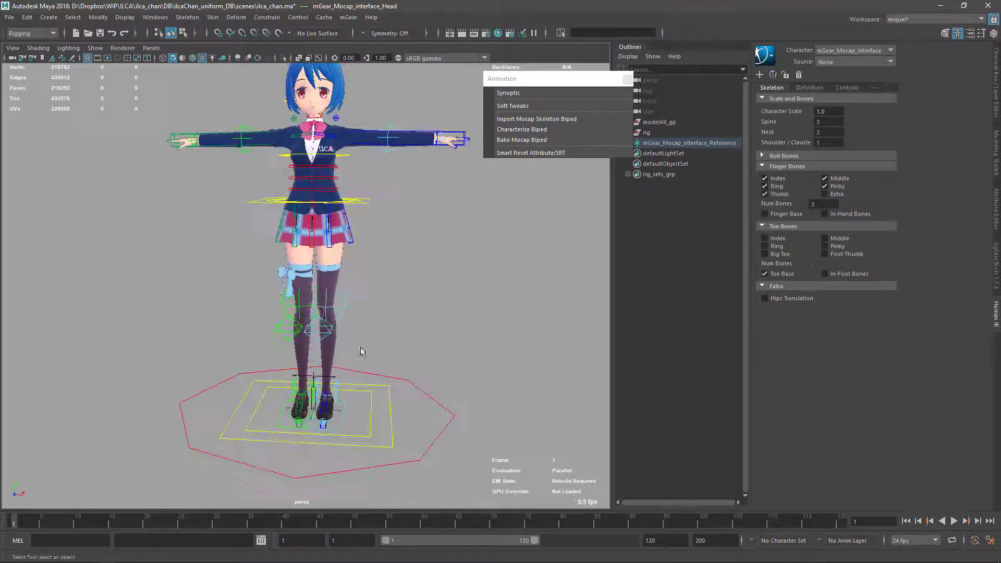
{"action": "right_click_drag", "start_coordinate": [362, 353], "coordinate": [351, 302], "text": "alt"}
{"action": "middle_click_drag", "start_coordinate": [351, 302], "coordinate": [352, 313], "text": "alt"}
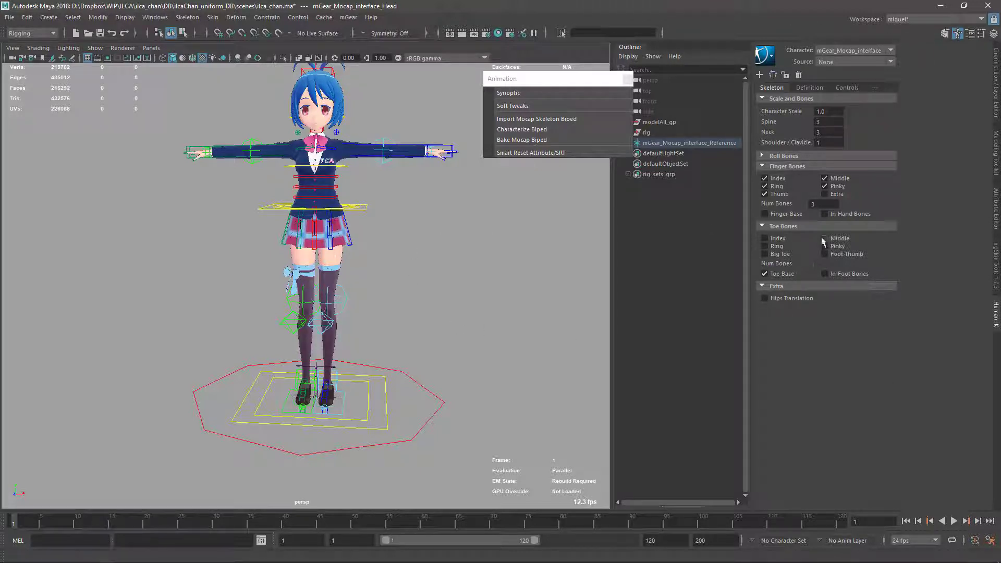
{"action": "scroll", "coordinate": [518, 290], "scroll_direction": "up", "scroll_amount": 3}
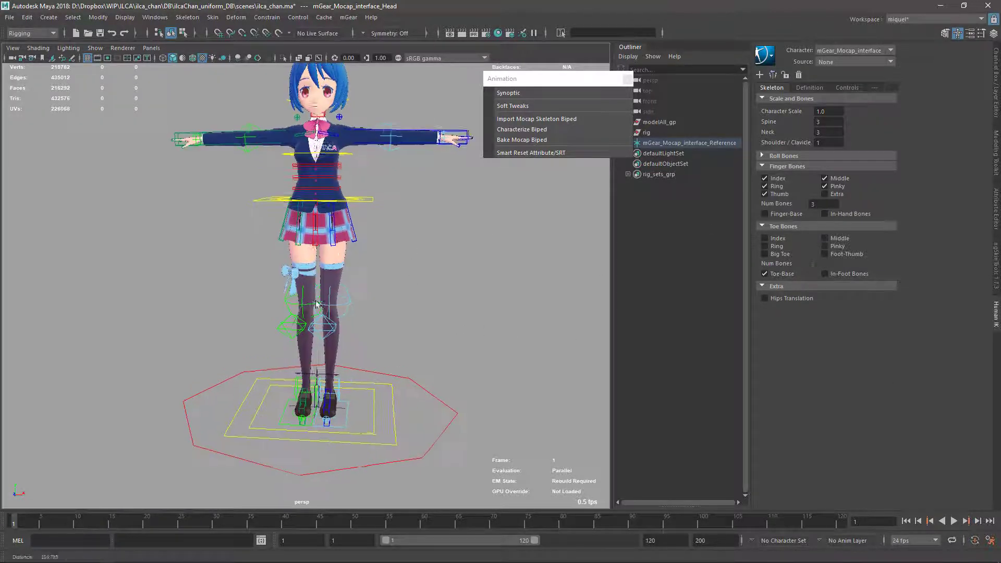
- Characterize the biped rig with the imported mocap skeleton using mGear's Characterize Biped, and move the tools window clear of the Outliner
{"action": "left_click", "coordinate": [520, 129]}
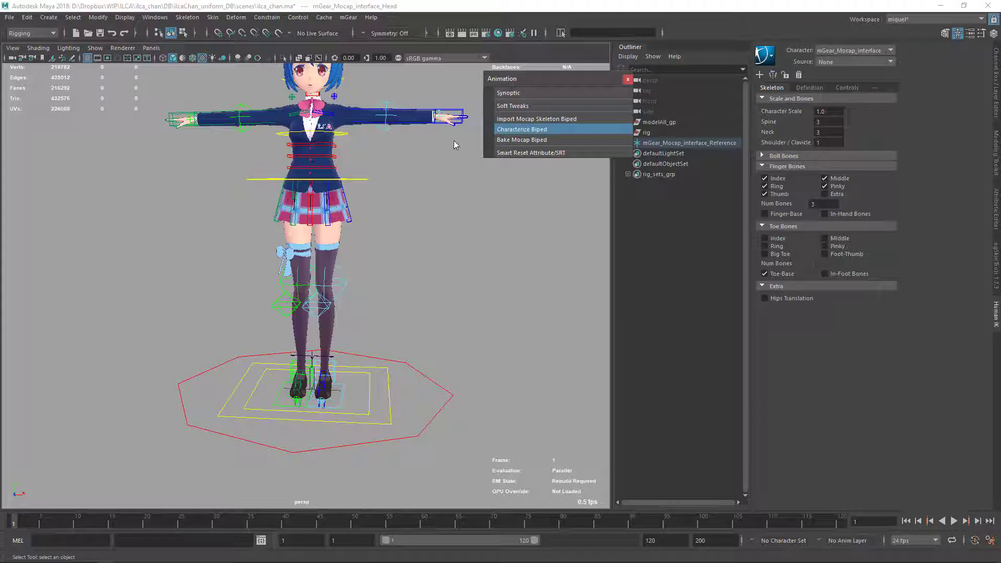
{"action": "scroll", "coordinate": [336, 246], "scroll_direction": "up", "scroll_amount": 2}
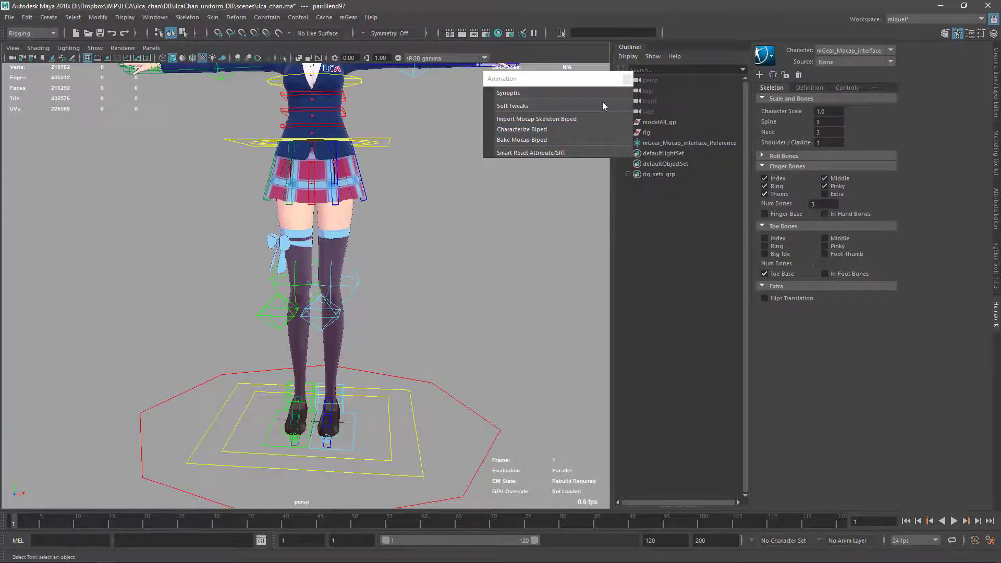
{"action": "left_click_drag", "start_coordinate": [547, 84], "coordinate": [519, 85]}
- Select mGear_Mocap_interface_Reference and briefly isolate it to inspect how the mocap skeleton fits the character
{"action": "left_click", "coordinate": [683, 143]}
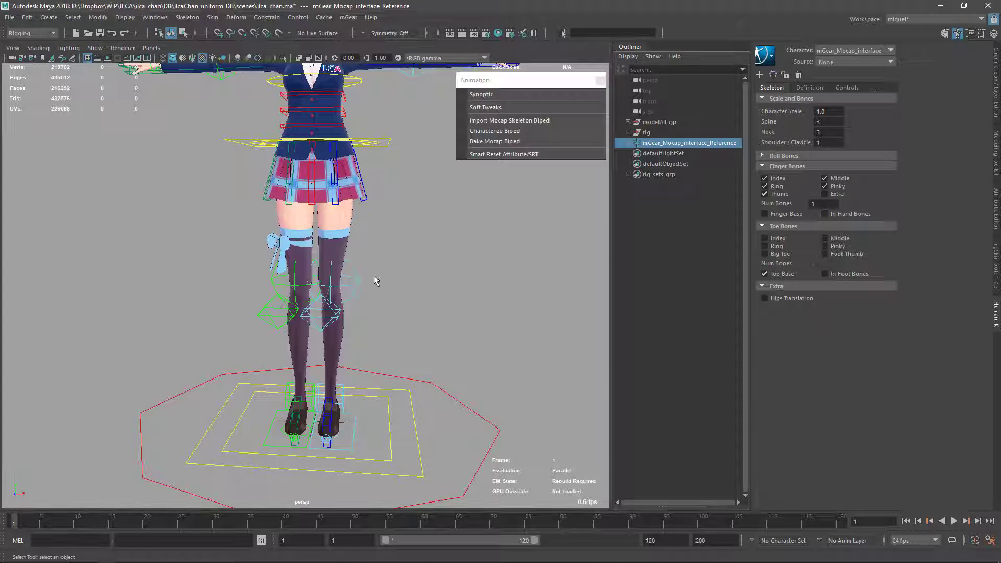
{"action": "key", "text": "ctrl+1"}
{"action": "mouse_move", "coordinate": [380, 259]}
{"action": "left_mouse_down", "text": "alt"}
{"action": "mouse_move", "coordinate": [361, 261]}
{"action": "mouse_move", "coordinate": [393, 269]}
{"action": "mouse_move", "coordinate": [378, 275]}
{"action": "left_mouse_up", "text": "alt"}
{"action": "key", "text": "ctrl+1"}
{"action": "middle_click_drag", "start_coordinate": [384, 243], "coordinate": [397, 222], "text": "alt"}
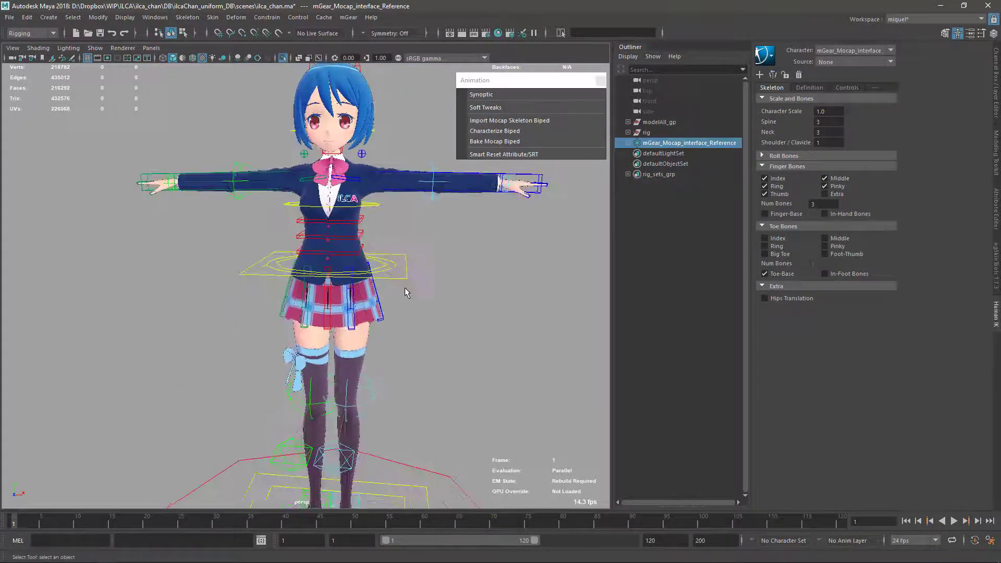
{"action": "right_click_drag", "start_coordinate": [407, 293], "coordinate": [379, 231], "text": "alt"}
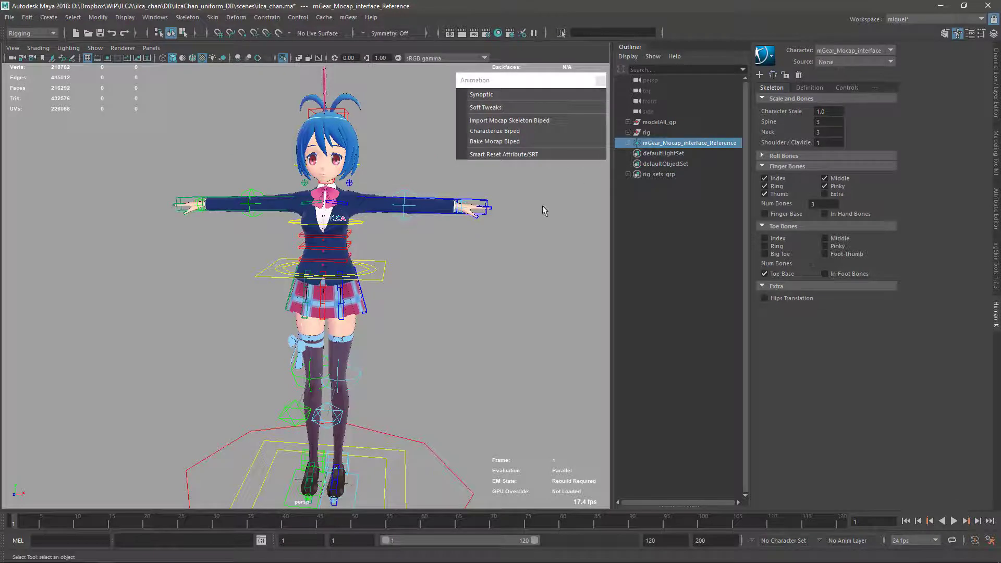
{"action": "middle_click_drag", "start_coordinate": [509, 226], "coordinate": [513, 226], "text": "alt"}
{"action": "left_click_drag", "start_coordinate": [445, 228], "coordinate": [408, 279], "text": "alt"}
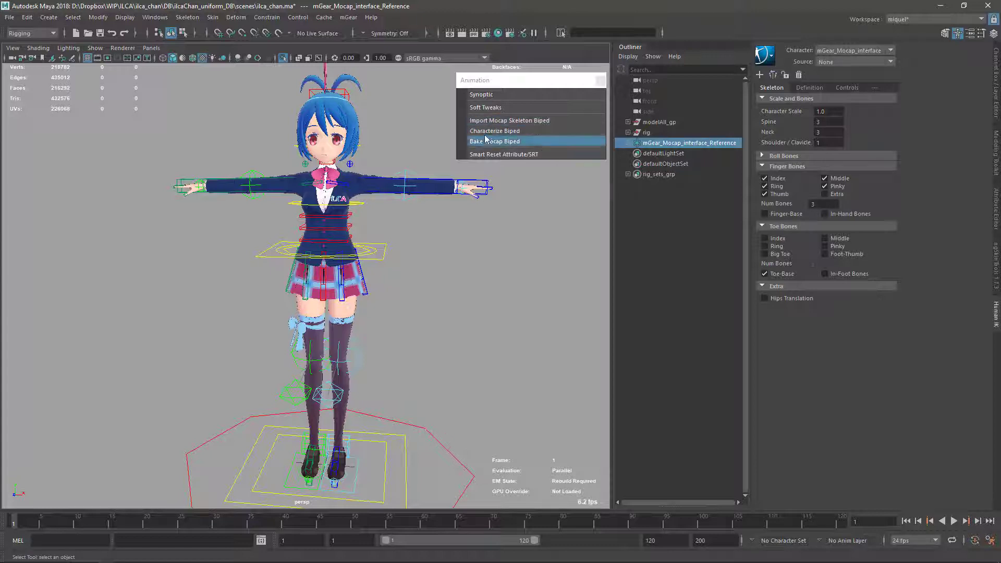
- Set the HumanIK source of the mGear_Mocap_interface character to Control Rig
{"action": "left_click", "coordinate": [841, 61]}
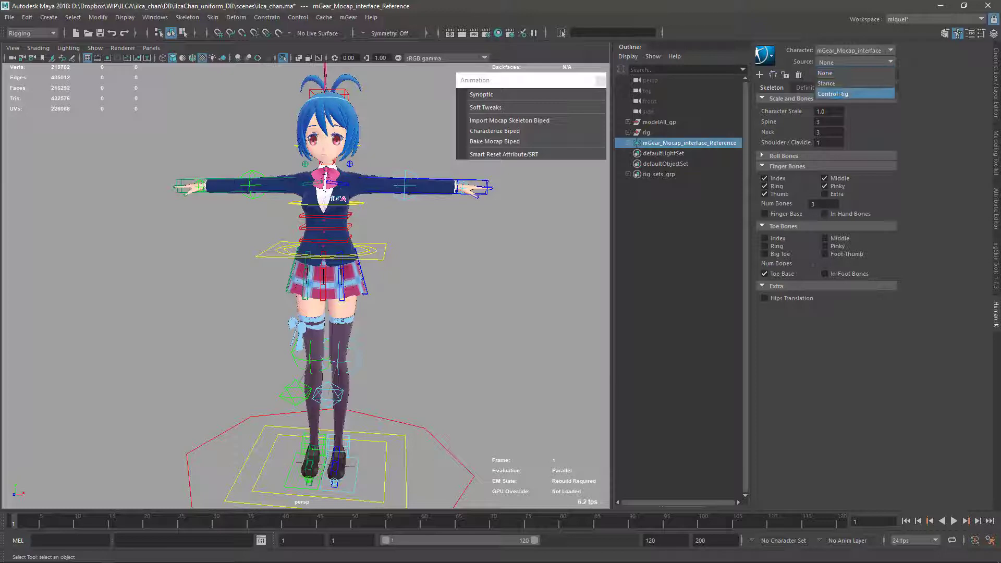
{"action": "left_click", "coordinate": [833, 94]}
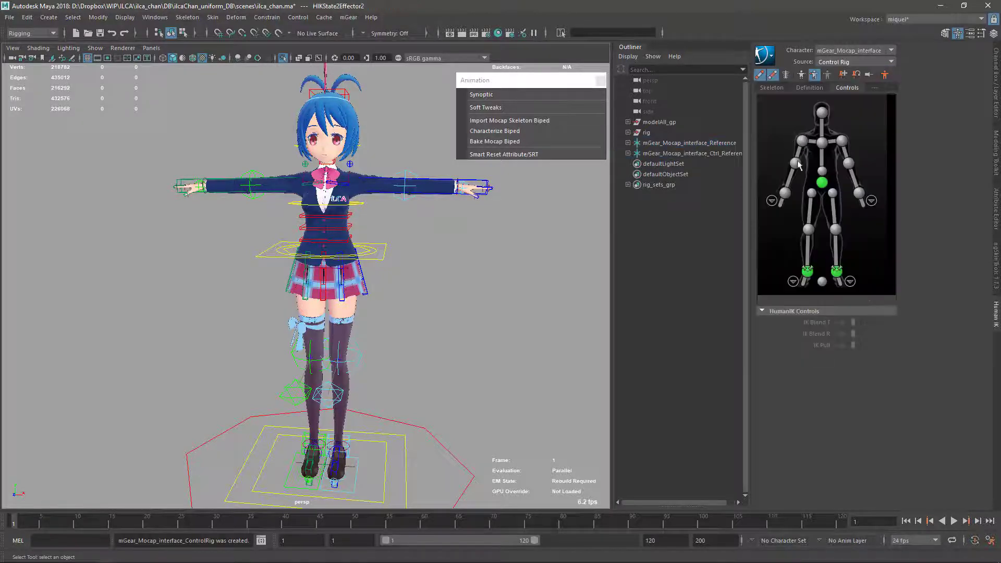
{"action": "left_click_drag", "start_coordinate": [449, 273], "coordinate": [369, 277], "text": "alt"}
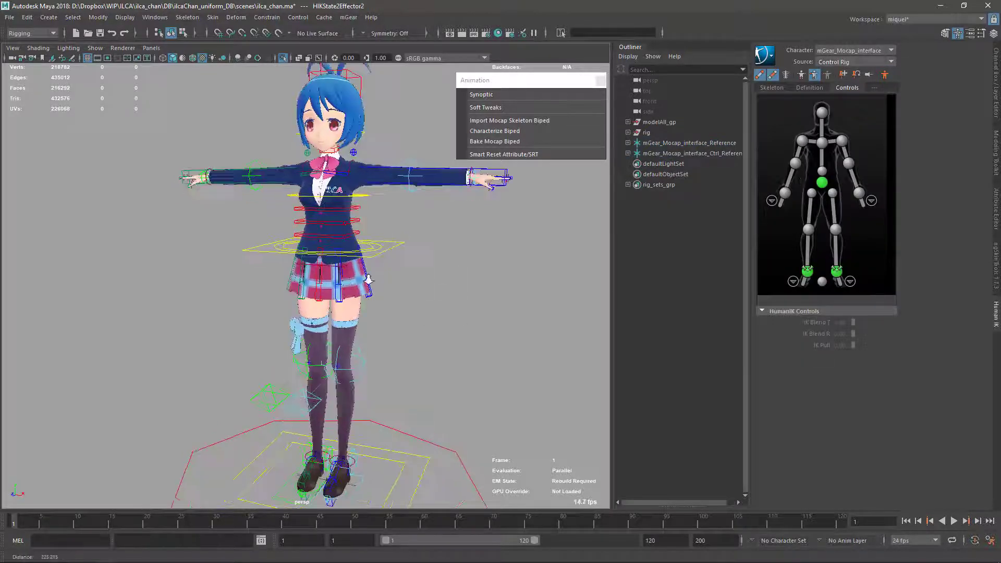
- Hide the character meshes in the viewport and inspect the HumanIK control rig alongside the mGear controls
{"action": "right_click_drag", "start_coordinate": [368, 277], "coordinate": [397, 185], "text": "alt"}
{"action": "key", "text": "ctrl+1"}
{"action": "left_click_drag", "start_coordinate": [396, 185], "coordinate": [344, 179], "text": "alt"}
{"action": "left_click_drag", "start_coordinate": [408, 246], "coordinate": [366, 255], "text": "alt"}
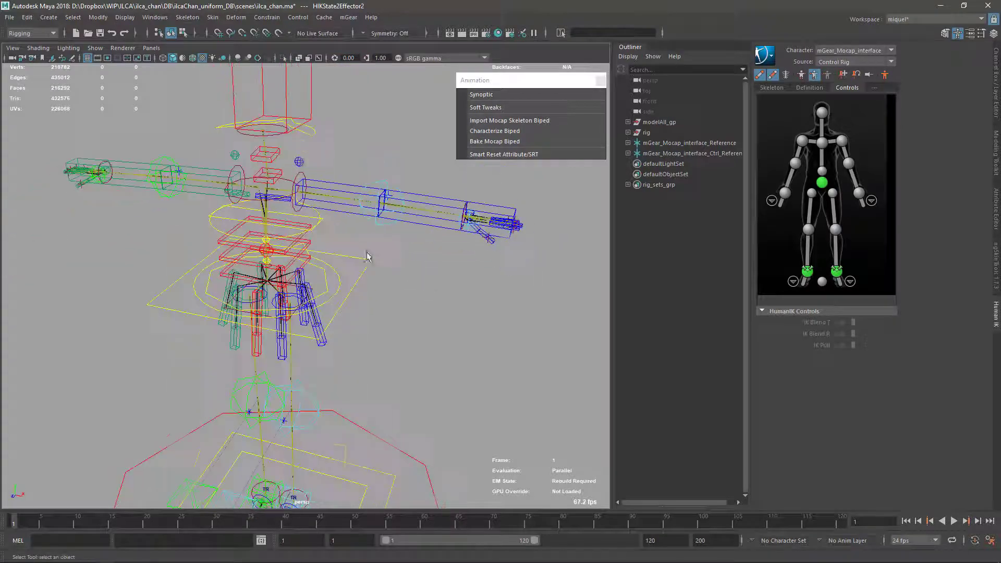
{"action": "right_click_drag", "start_coordinate": [367, 255], "coordinate": [346, 154], "text": "alt"}
{"action": "left_click_drag", "start_coordinate": [393, 258], "coordinate": [586, 205], "text": "alt"}
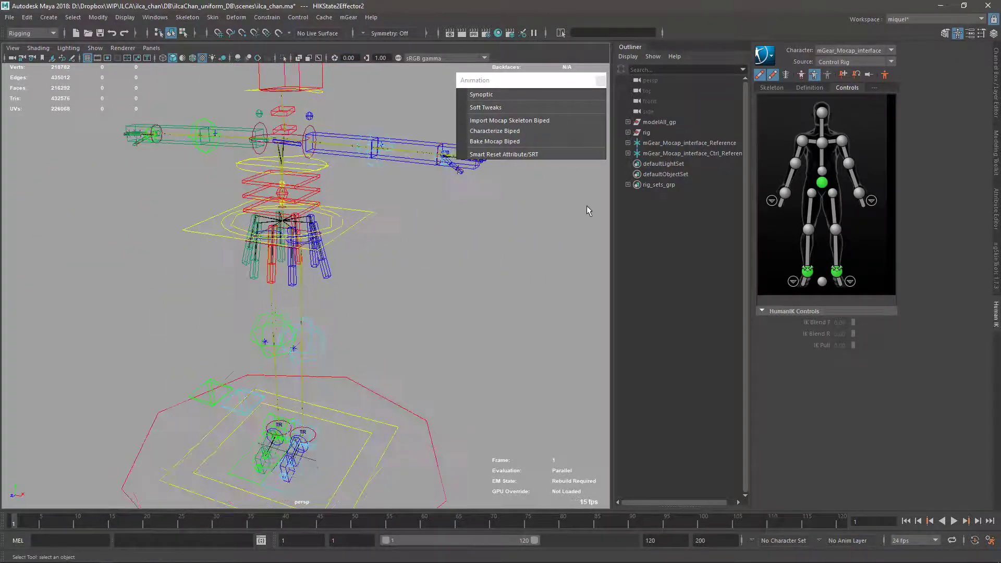
- Show the character meshes again and test moving the HumanIK left wrist effector, undoing the move
{"action": "left_click", "coordinate": [857, 194]}
{"action": "key", "text": "ctrl+1"}
{"action": "middle_click_drag", "start_coordinate": [426, 224], "coordinate": [365, 268], "text": "alt"}
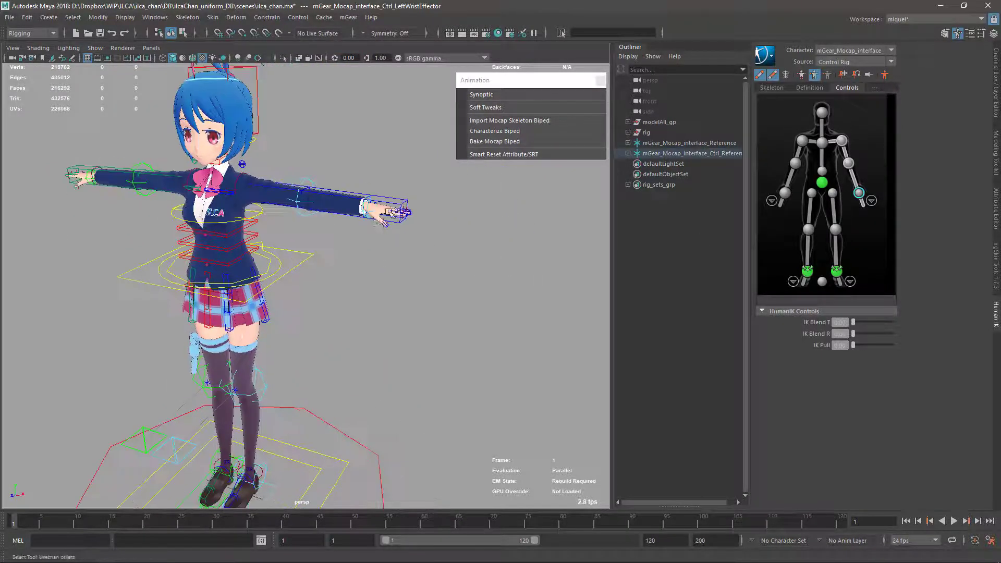
{"action": "key", "text": "w"}
{"action": "left_click_drag", "start_coordinate": [369, 210], "coordinate": [356, 243]}
{"action": "key", "text": "ctrl+z"}
- Set the HumanIK source of the mGear_Mocap_interface character to None
{"action": "middle_click_drag", "start_coordinate": [394, 259], "coordinate": [415, 268], "text": "alt"}
{"action": "left_click_drag", "start_coordinate": [289, 344], "coordinate": [427, 329], "text": "alt"}
{"action": "middle_click_drag", "start_coordinate": [427, 329], "coordinate": [420, 277], "text": "alt"}
{"action": "right_click_drag", "start_coordinate": [421, 278], "coordinate": [420, 271], "text": "alt"}
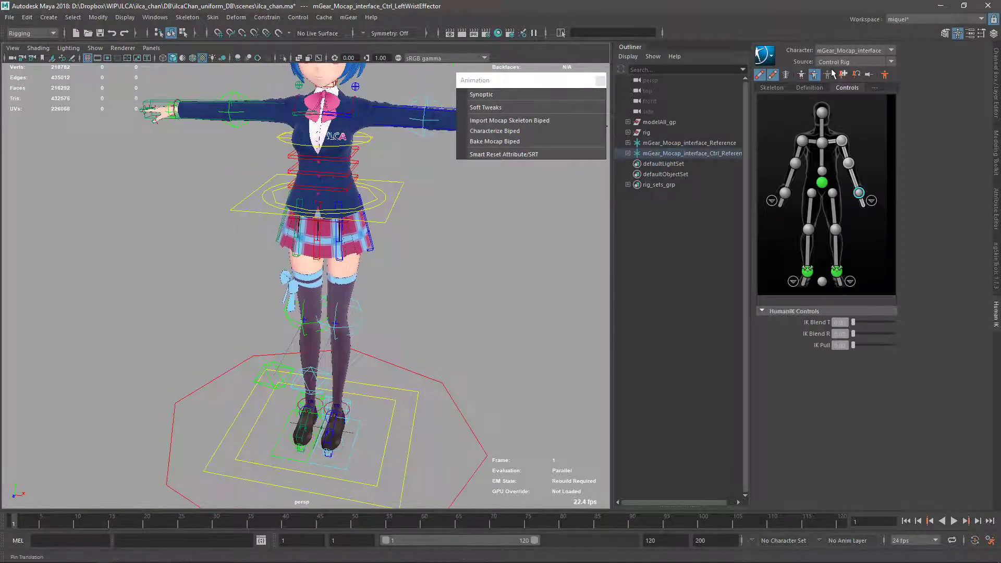
{"action": "left_click", "coordinate": [841, 62]}
{"action": "left_click", "coordinate": [834, 73]}
{"action": "left_click", "coordinate": [437, 301]}
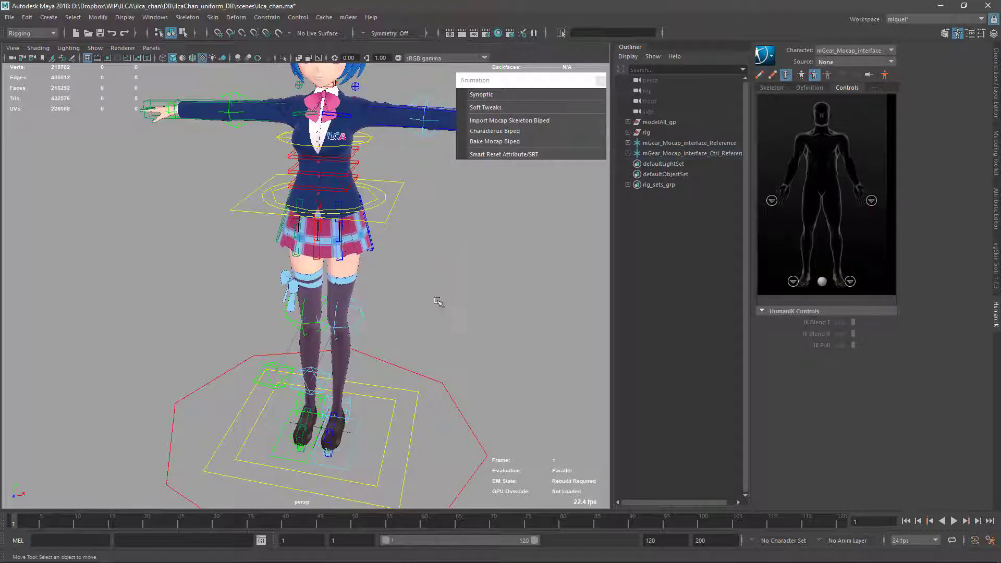
{"action": "middle_click_drag", "start_coordinate": [414, 218], "coordinate": [418, 302], "text": "alt"}
{"action": "right_click_drag", "start_coordinate": [418, 302], "coordinate": [351, 250], "text": "alt"}
{"action": "left_click_drag", "start_coordinate": [351, 250], "coordinate": [356, 255], "text": "alt"}
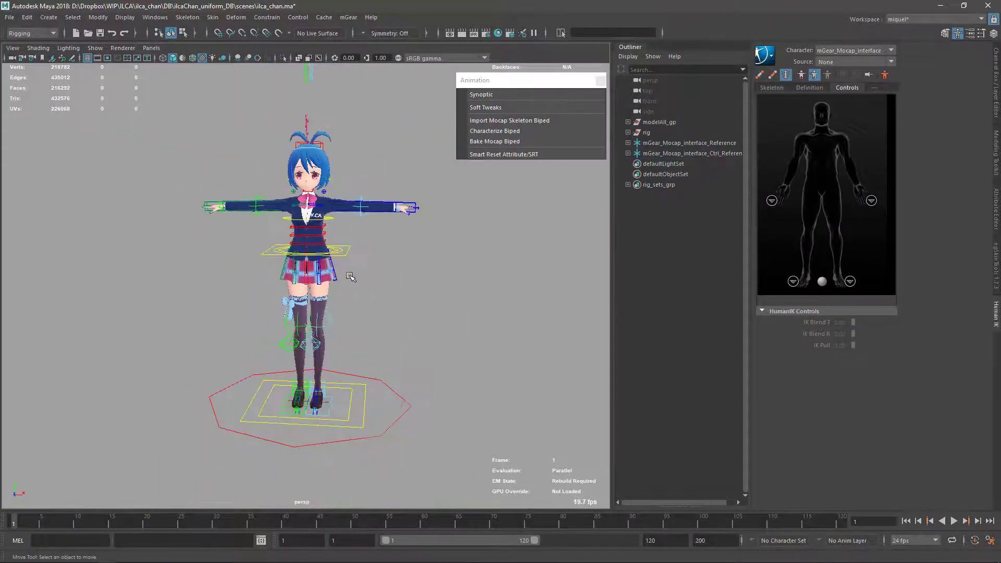
{"action": "right_click_drag", "start_coordinate": [355, 255], "coordinate": [380, 264], "text": "alt"}
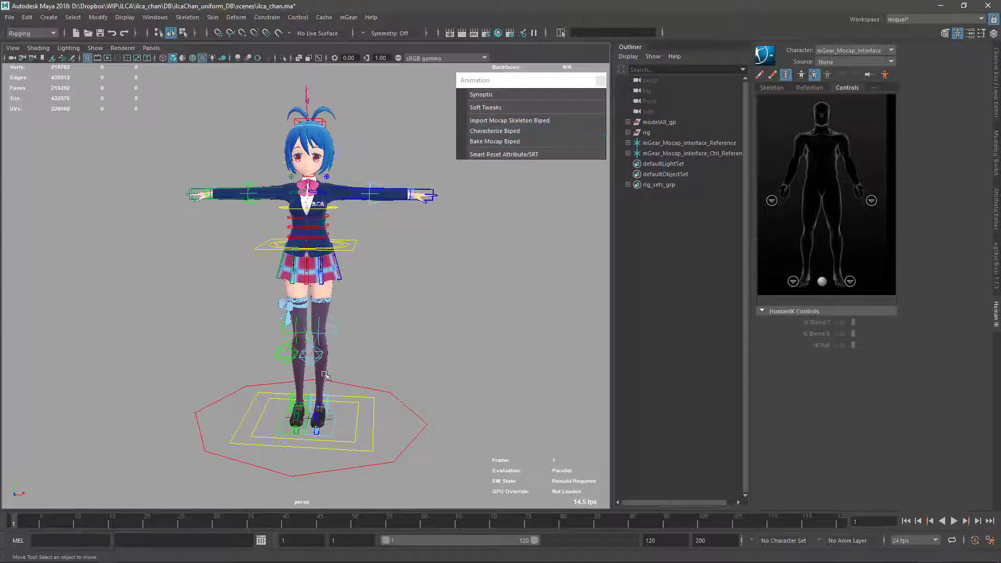
{"action": "scroll", "coordinate": [317, 221], "scroll_direction": "up", "scroll_amount": 5}
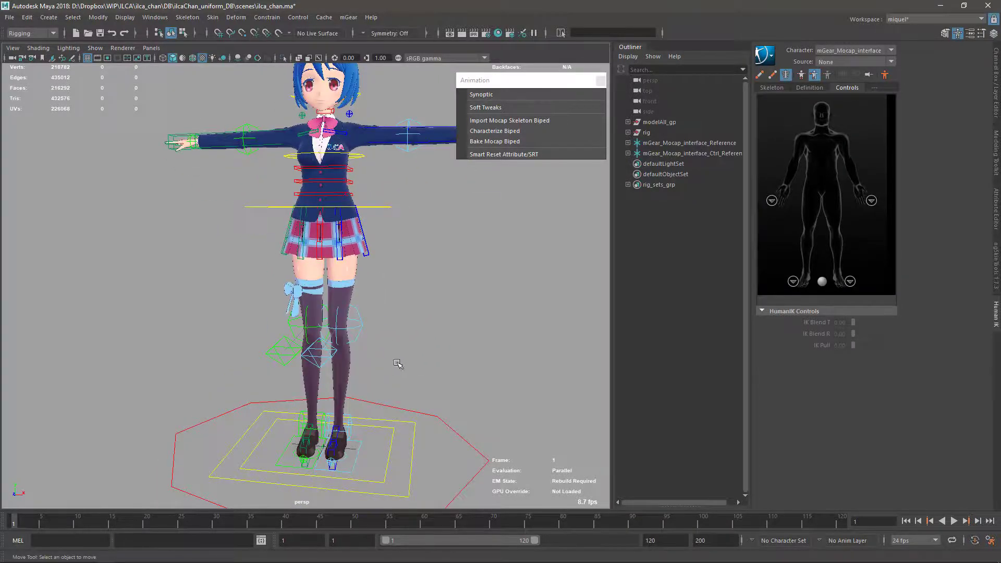
{"action": "left_click_drag", "start_coordinate": [397, 364], "coordinate": [411, 391], "text": "alt"}
{"action": "right_click_drag", "start_coordinate": [412, 391], "coordinate": [352, 307], "text": "alt"}
{"action": "left_click_drag", "start_coordinate": [352, 308], "coordinate": [358, 269], "text": "alt"}
{"action": "right_click_drag", "start_coordinate": [372, 301], "coordinate": [404, 224], "text": "alt"}
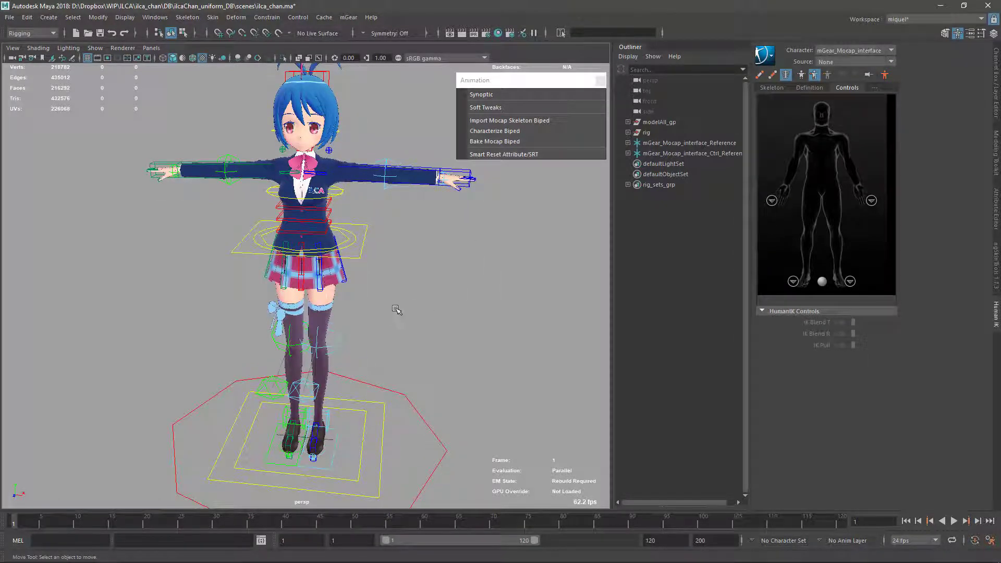
{"action": "left_click_drag", "start_coordinate": [403, 255], "coordinate": [429, 250], "text": "alt"}
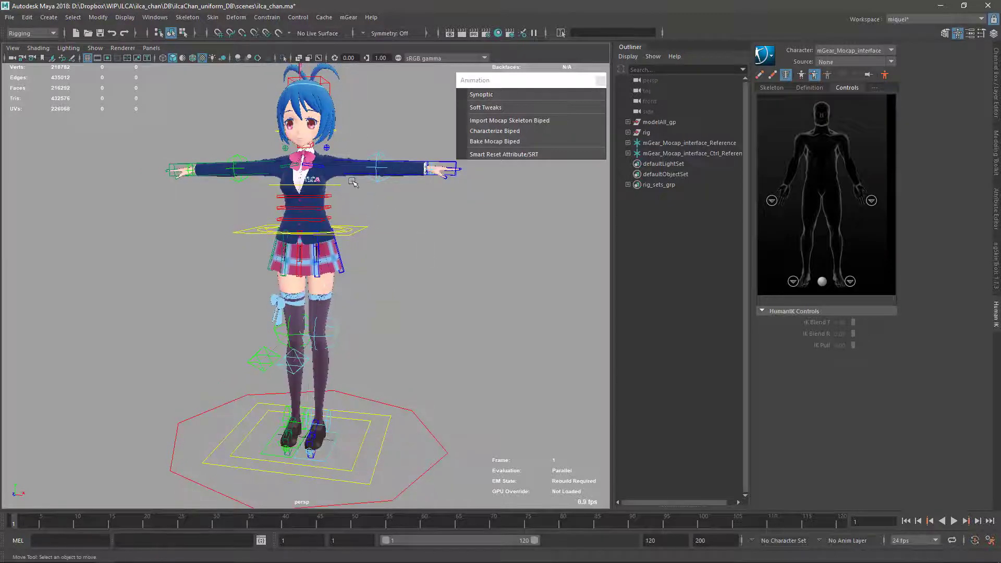
{"action": "left_click_drag", "start_coordinate": [354, 183], "coordinate": [437, 274], "text": "alt"}
{"action": "left_click_drag", "start_coordinate": [352, 220], "coordinate": [429, 225], "text": "alt"}
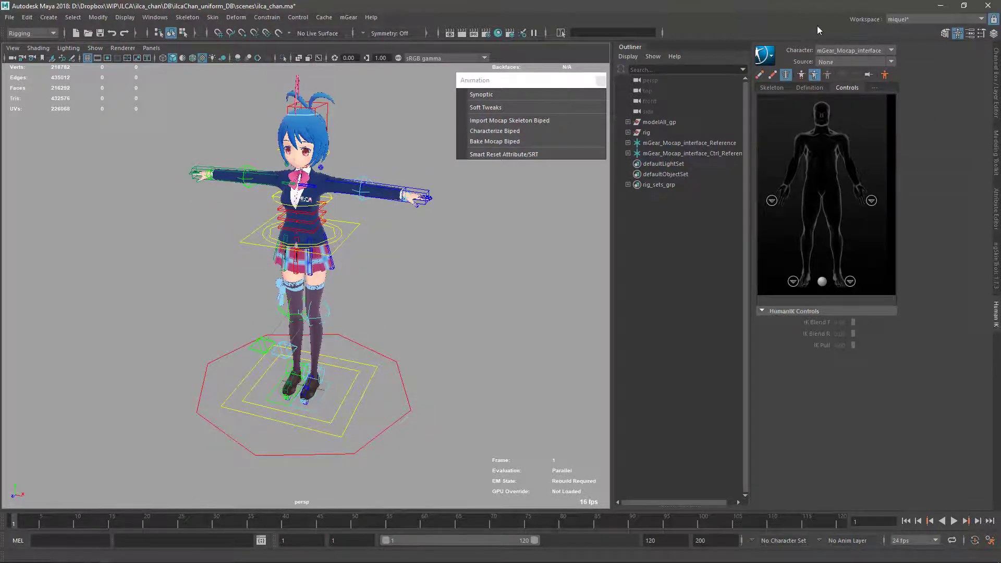
- Reduce the Maya window to reach the desktop and open the HIK_Mocap_Samples/mocap/examples folder in File Explorer
{"action": "left_click_drag", "start_coordinate": [817, 26], "coordinate": [665, 59]}
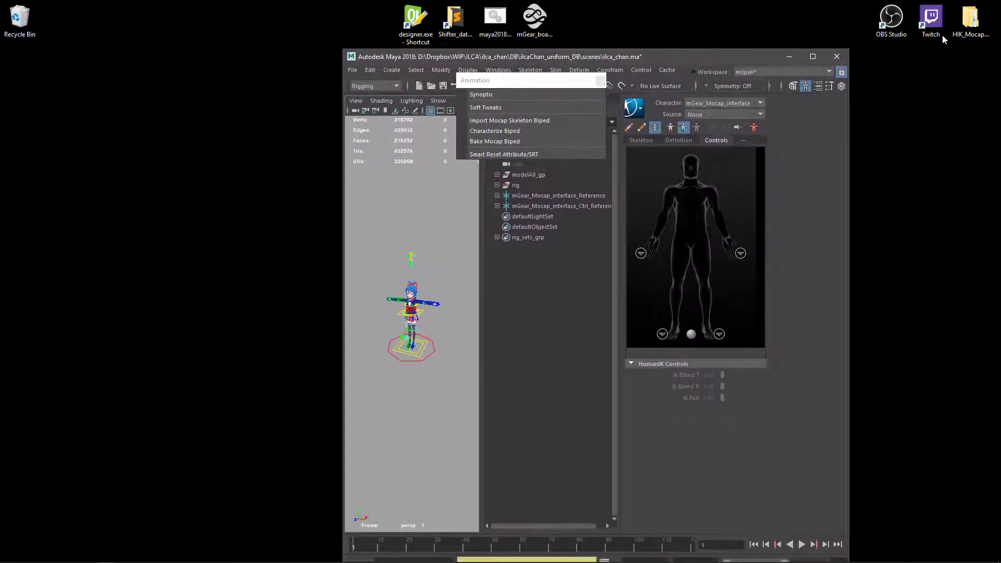
{"action": "double_click", "coordinate": [971, 19]}
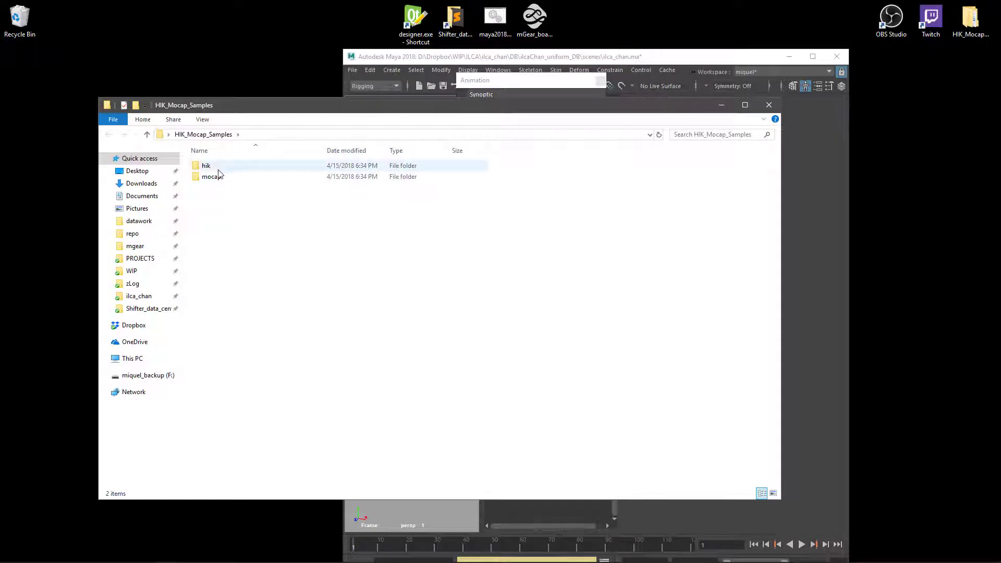
{"action": "double_click", "coordinate": [218, 177]}
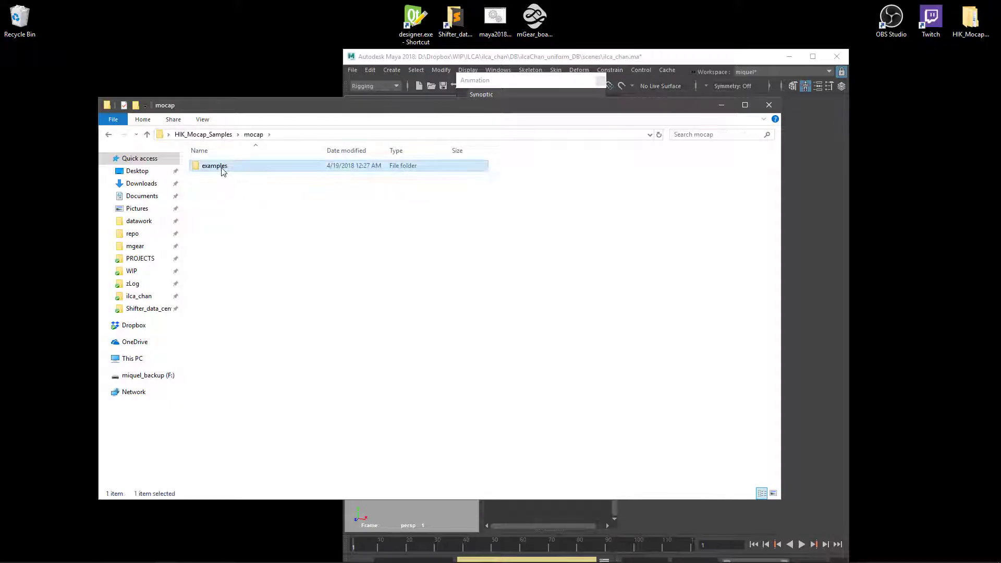
{"action": "double_click", "coordinate": [222, 168]}
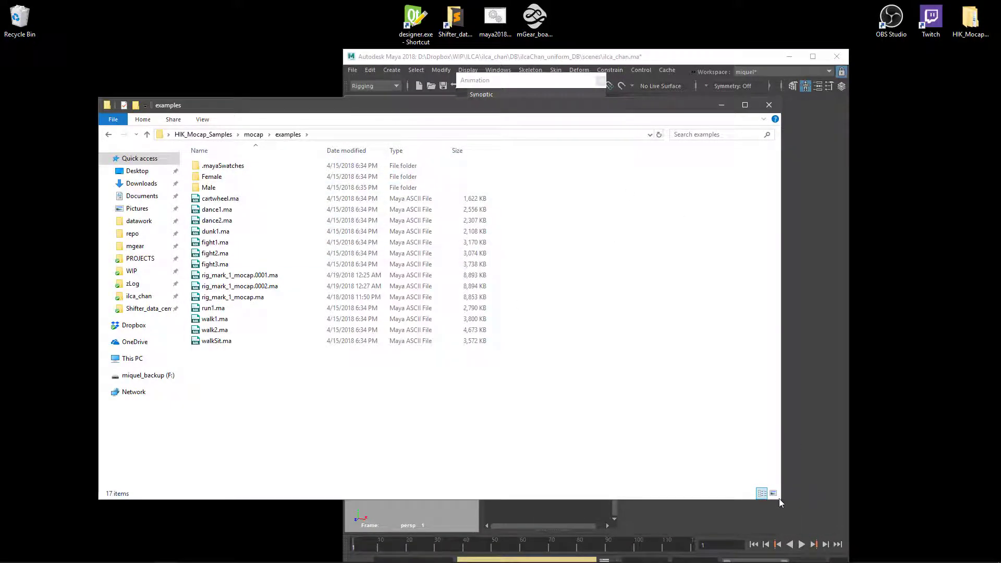
- Arrange the folder beside Maya, import fight3.ma into the character scene, and maximize Maya again
{"action": "left_click_drag", "start_coordinate": [780, 502], "coordinate": [461, 512]}
{"action": "left_click_drag", "start_coordinate": [280, 113], "coordinate": [190, 77]}
{"action": "left_click_drag", "start_coordinate": [434, 60], "coordinate": [467, 61]}
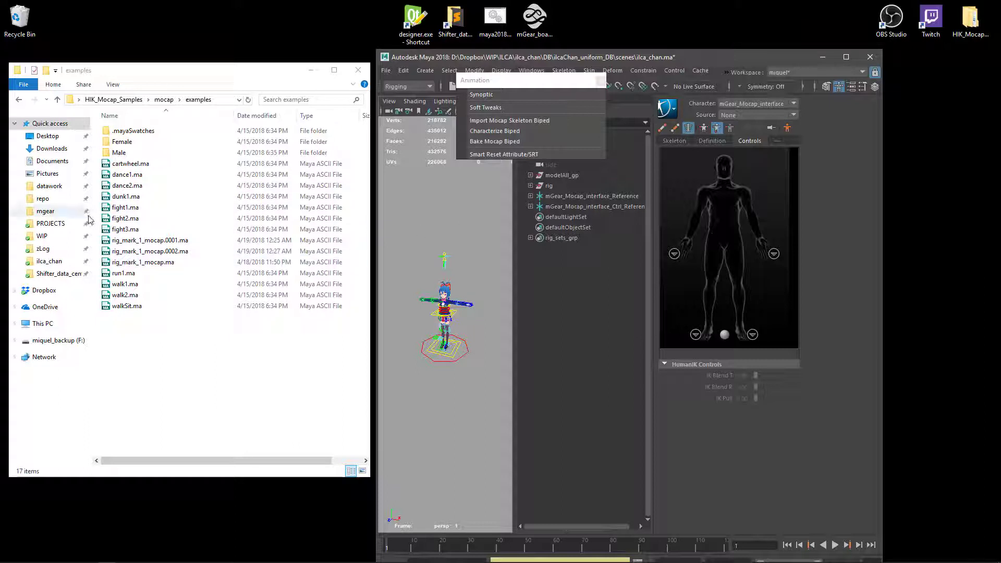
{"action": "left_click_drag", "start_coordinate": [136, 231], "coordinate": [459, 237]}
{"action": "left_click", "coordinate": [847, 58]}
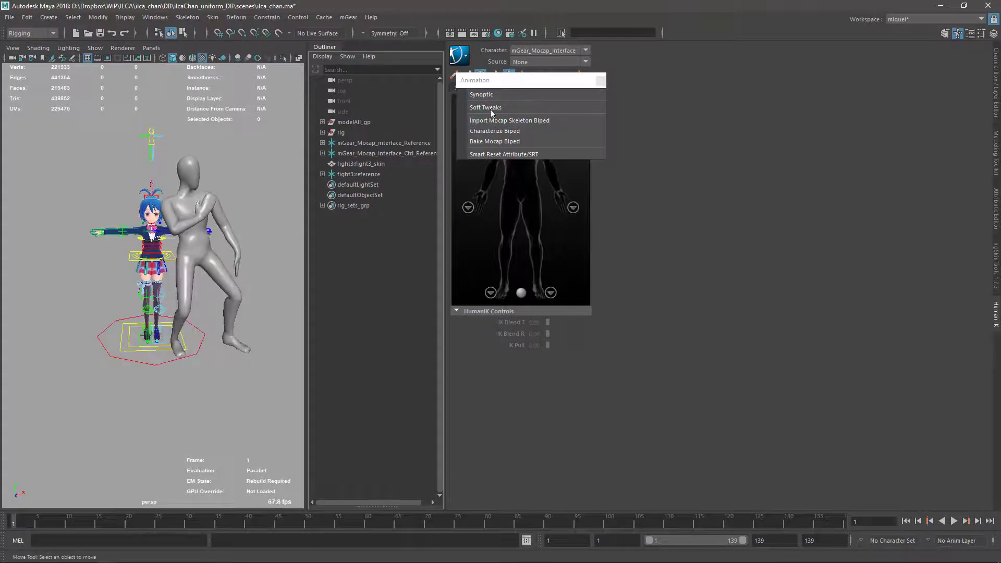
- Enlarge the viewport by narrowing the Outliner and HumanIK areas, and move the mGear Animation tools window off the mocap figure
{"action": "left_click_drag", "start_coordinate": [445, 125], "coordinate": [751, 125]}
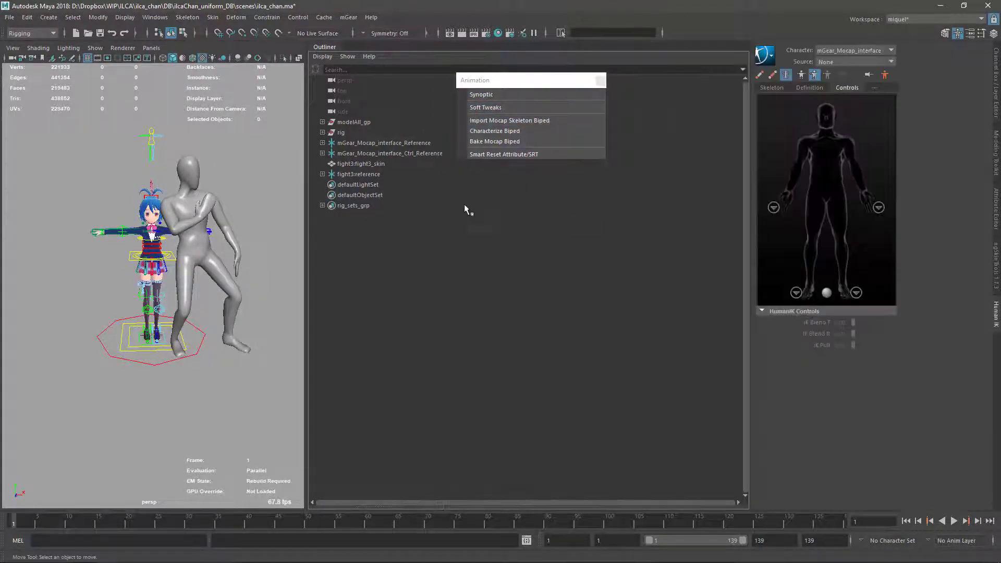
{"action": "left_click_drag", "start_coordinate": [306, 82], "coordinate": [605, 82]}
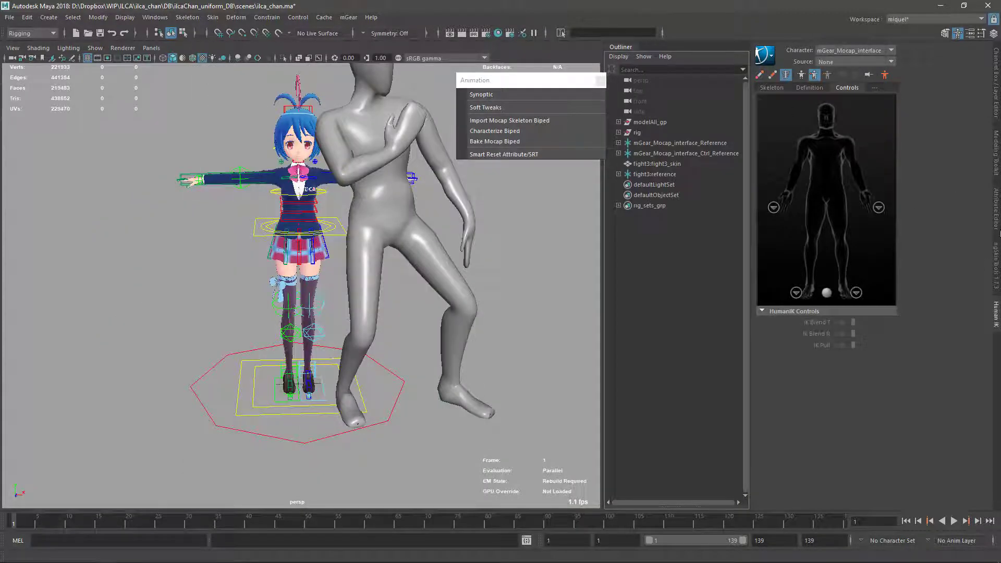
{"action": "left_click", "coordinate": [997, 156]}
{"action": "left_click", "coordinate": [994, 312]}
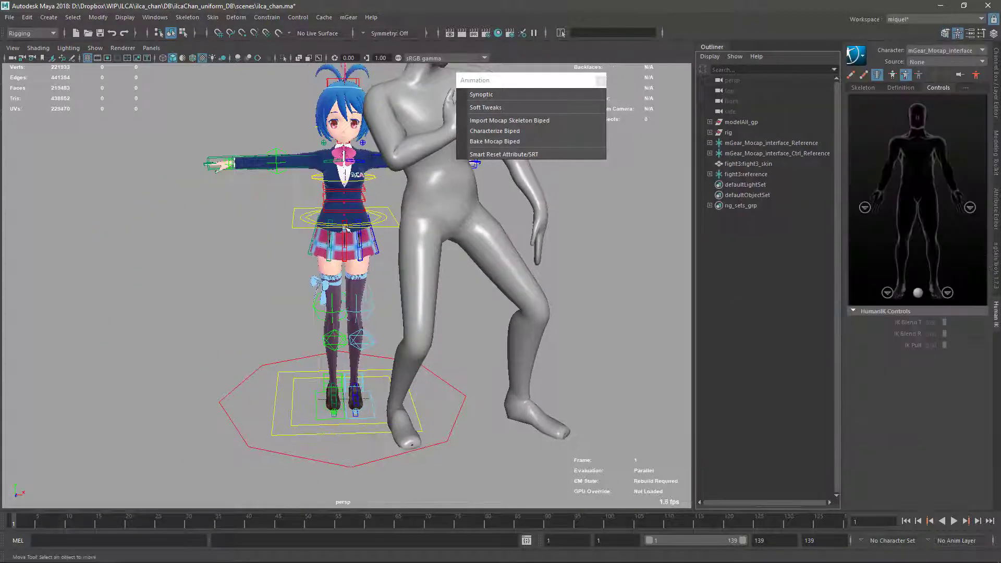
{"action": "left_click_drag", "start_coordinate": [530, 86], "coordinate": [602, 85]}
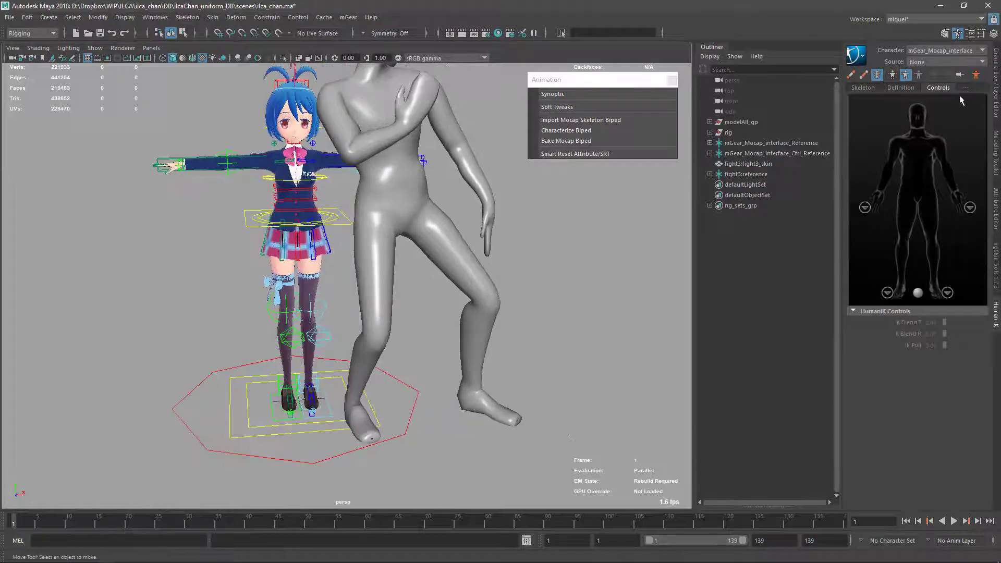
- Set the HumanIK source of the mGear_Mocap_interface character to fight3:MocapExample
{"action": "left_click", "coordinate": [921, 62]}
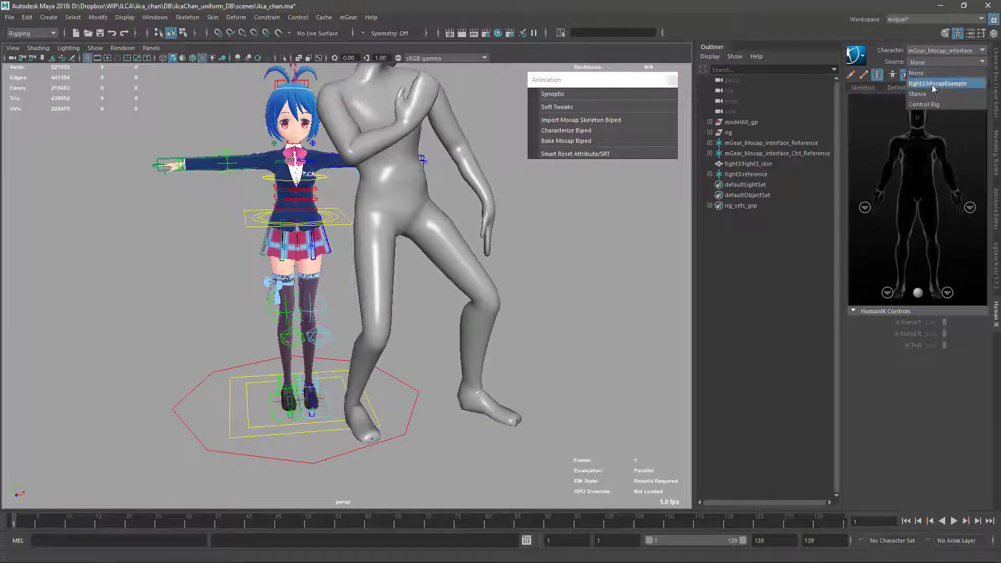
{"action": "left_click", "coordinate": [921, 85]}
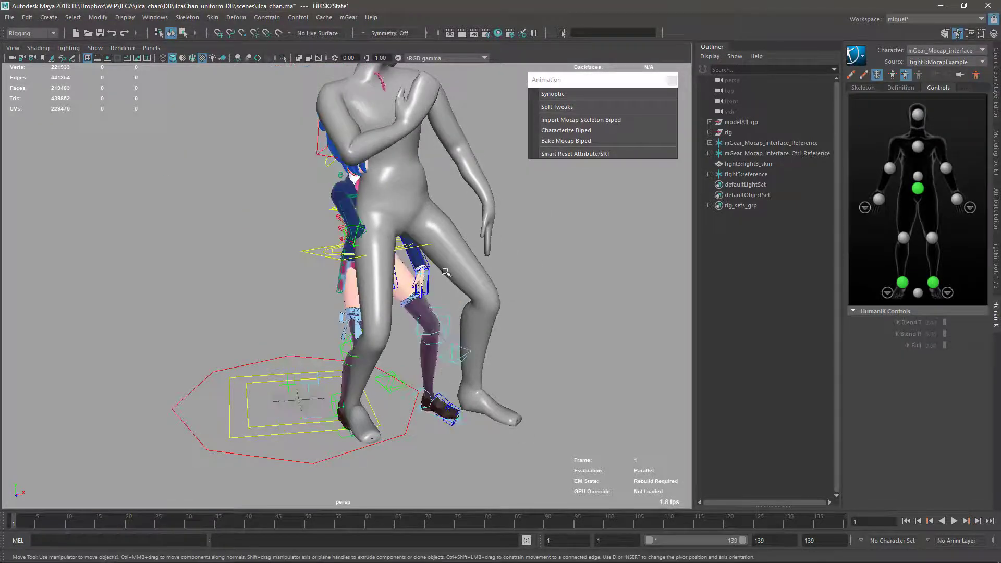
{"action": "left_click_drag", "start_coordinate": [445, 272], "coordinate": [406, 277], "text": "alt"}
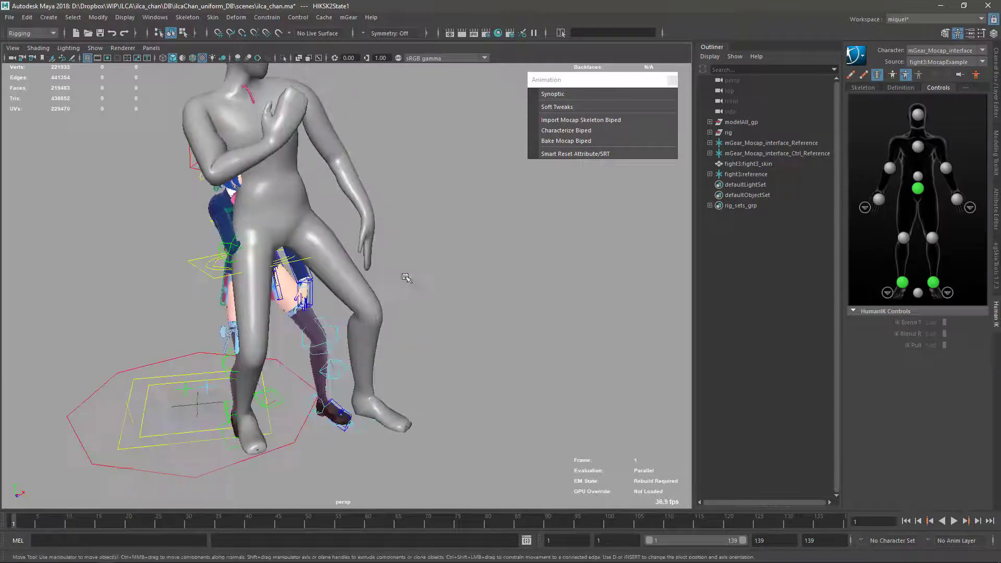
- Hide the fight3:fight3_skin mesh so only the mocap skeleton remains beside the character
{"action": "left_click", "coordinate": [734, 164]}
{"action": "key", "text": "ctrl+h"}
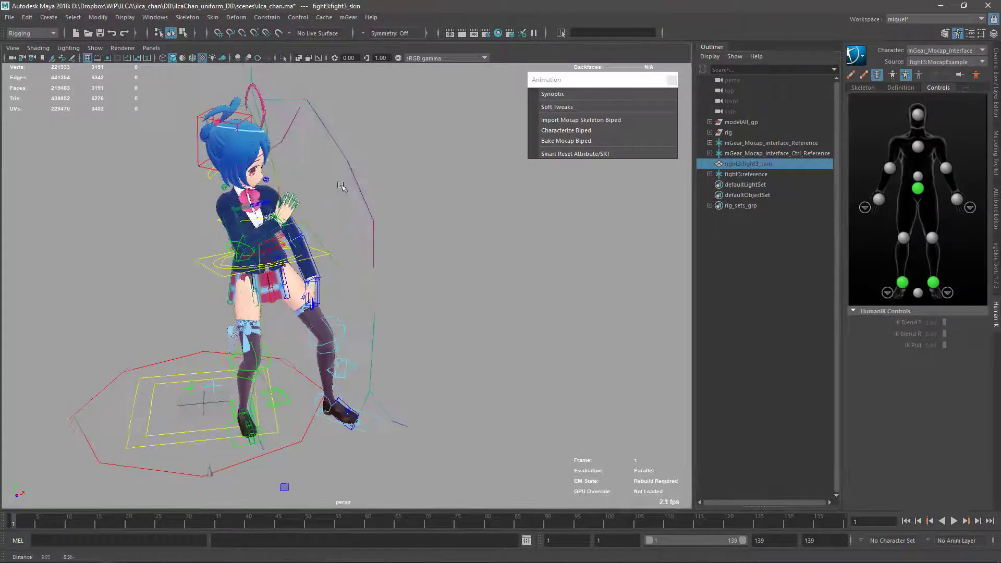
{"action": "middle_click_drag", "start_coordinate": [341, 186], "coordinate": [354, 171], "text": "alt"}
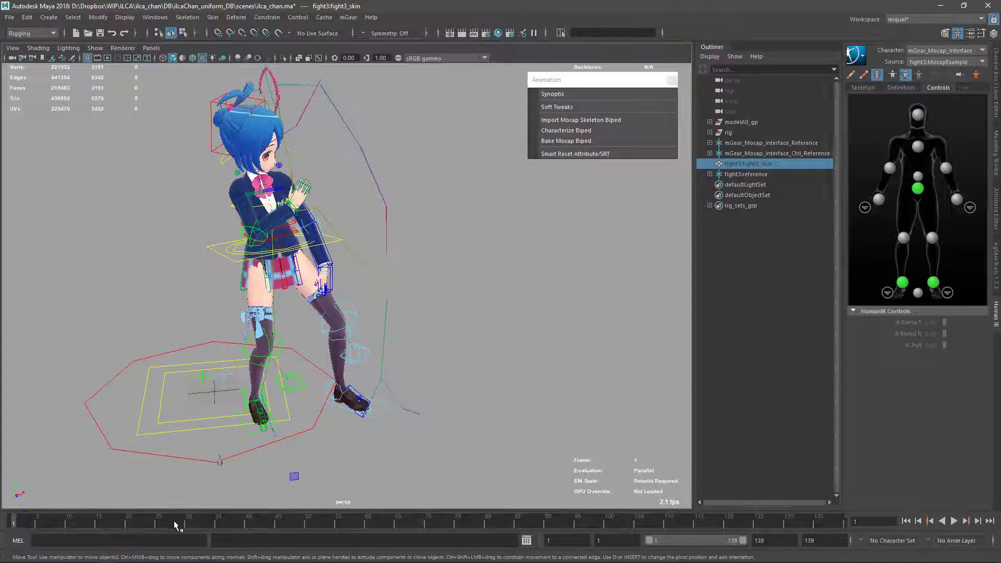
- Scrub and play back the timeline to check the fight3 motion on the character, and stop playback
{"action": "left_click_drag", "start_coordinate": [173, 521], "coordinate": [201, 522]}
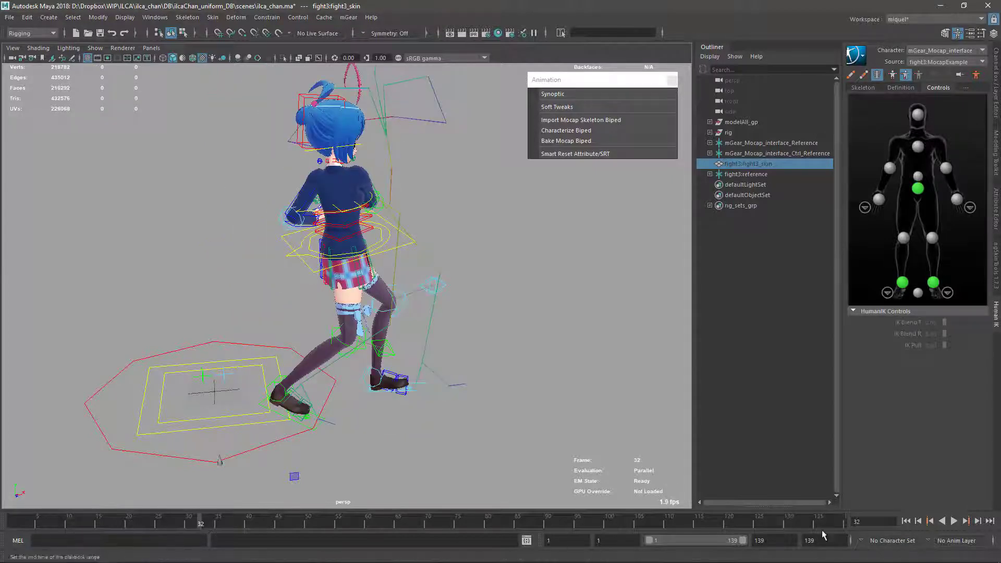
{"action": "left_click", "coordinate": [954, 521]}
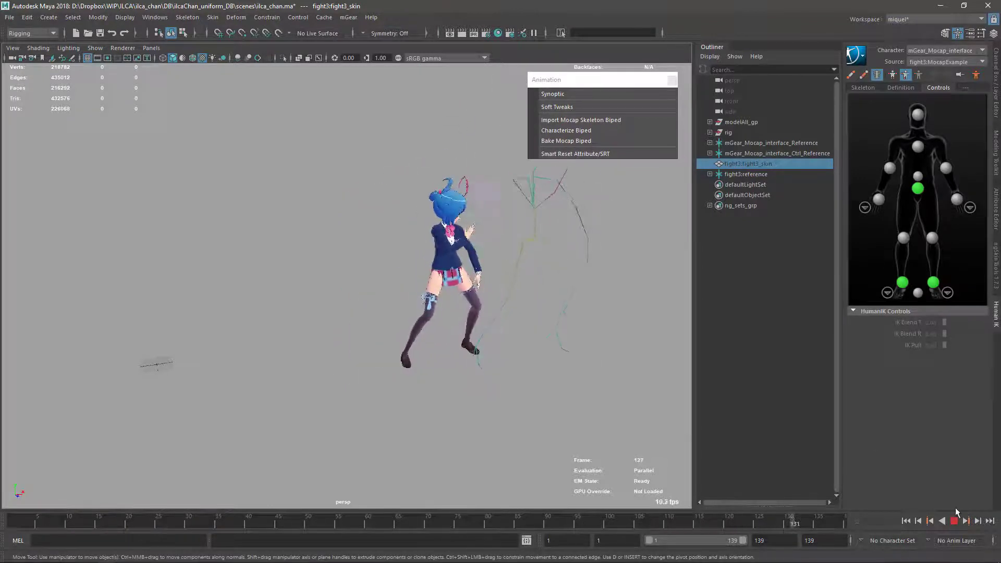
{"action": "left_click", "coordinate": [954, 521]}
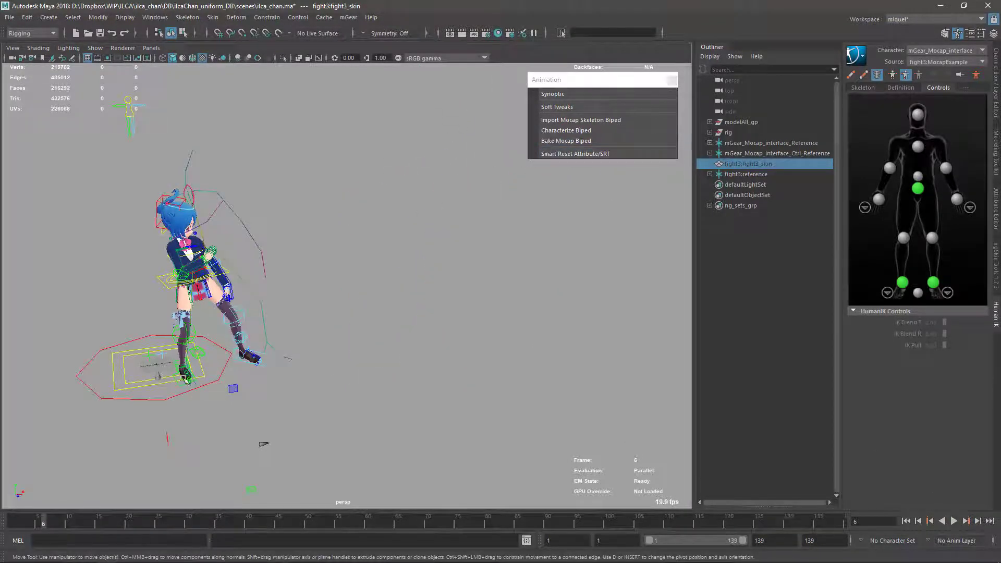
- Select local_C0_ctl and bake the fight3 motion onto the rig controls with mGear's Bake Mocap Biped
{"action": "left_click", "coordinate": [138, 368]}
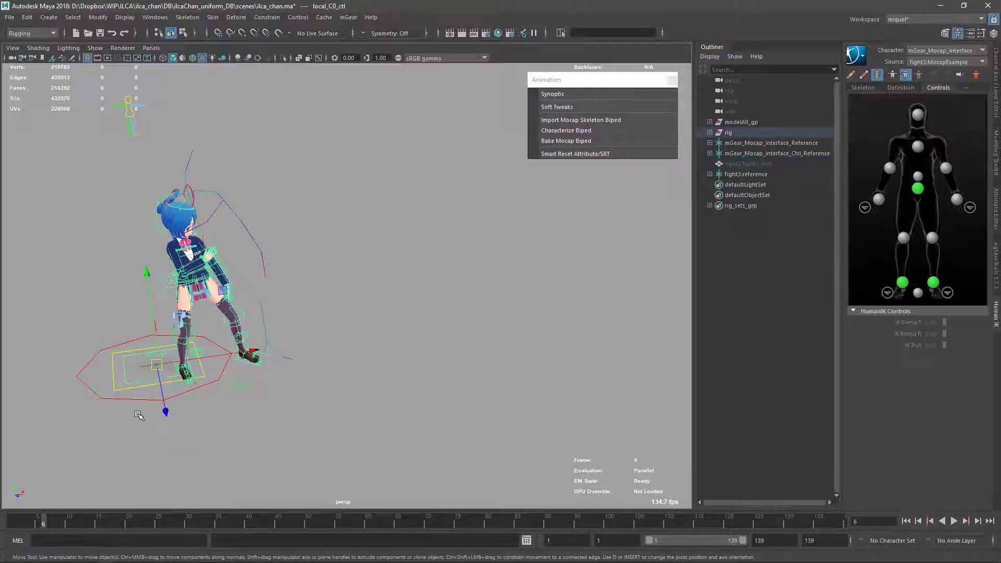
{"action": "left_click", "coordinate": [562, 141]}
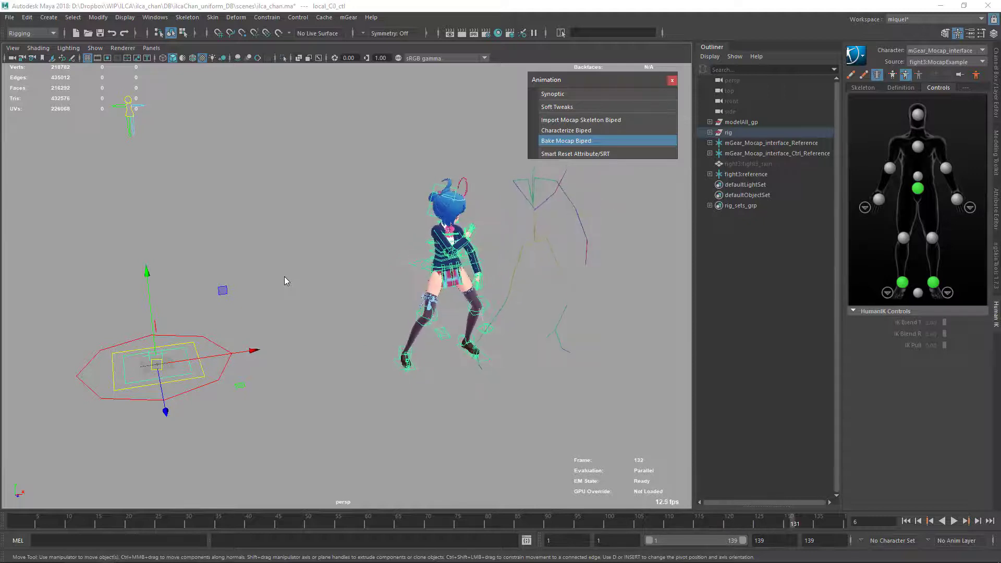
{"action": "left_click_drag", "start_coordinate": [506, 370], "coordinate": [441, 308], "text": "alt"}
{"action": "middle_click_drag", "start_coordinate": [498, 298], "coordinate": [432, 297], "text": "alt"}
- Select global_C0_ctl, show its channels, and set its Mocap Attach attribute to 0
{"action": "key", "text": "q"}
{"action": "left_click", "coordinate": [182, 394]}
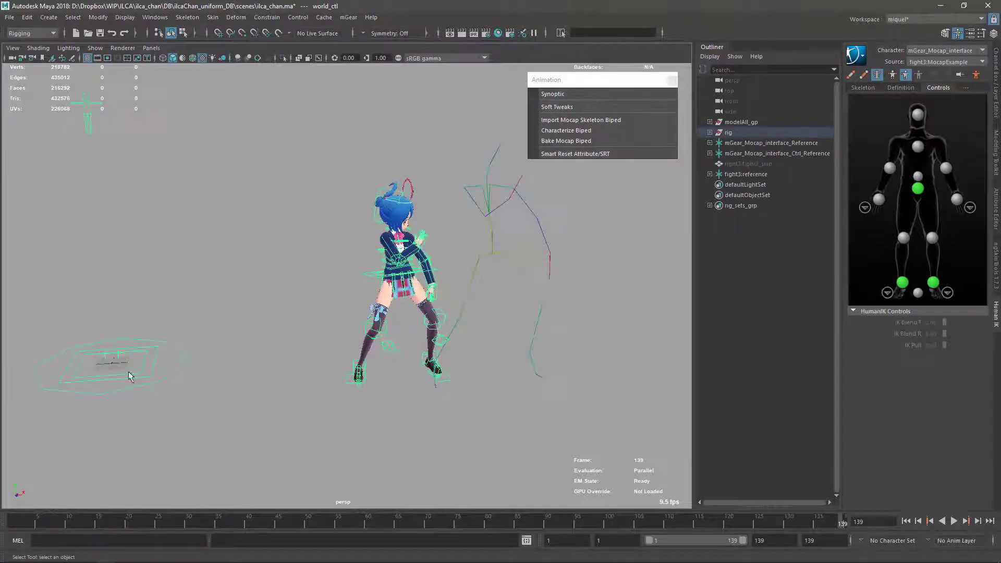
{"action": "left_click", "coordinate": [997, 84]}
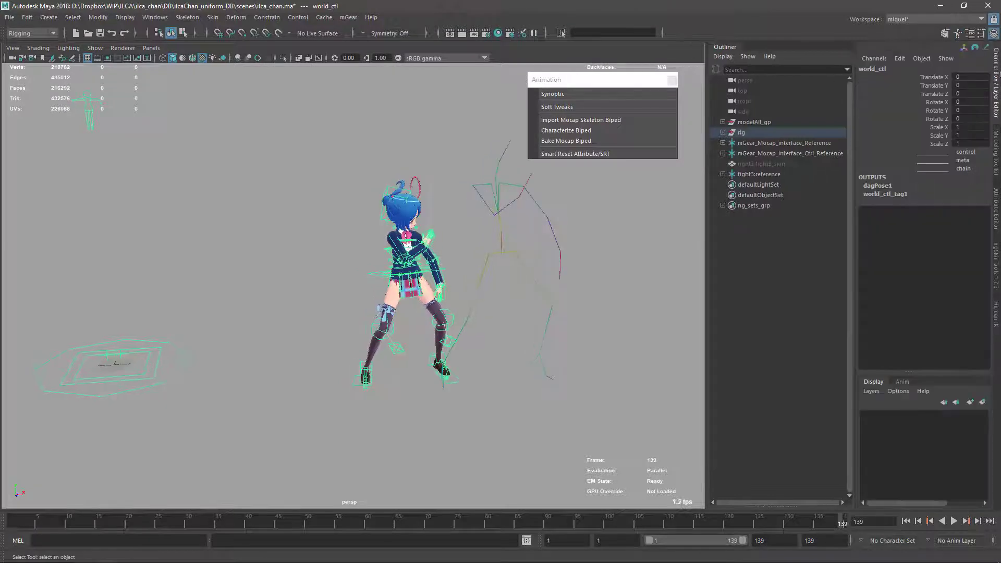
{"action": "left_click", "coordinate": [157, 362]}
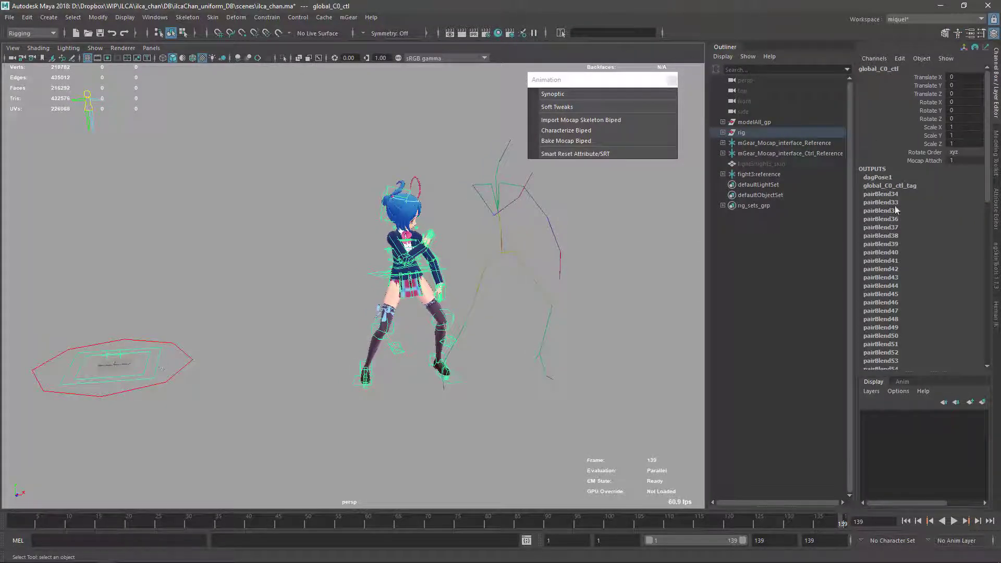
{"action": "left_click", "coordinate": [922, 163]}
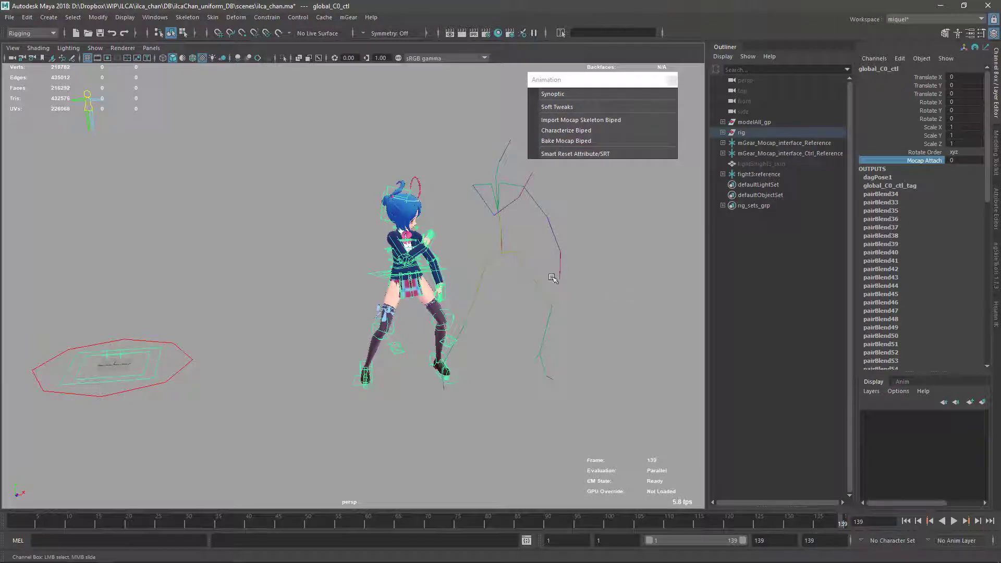
- Set the HumanIK source of the mGear_Mocap_interface character to Control Rig
{"action": "left_click", "coordinate": [998, 313]}
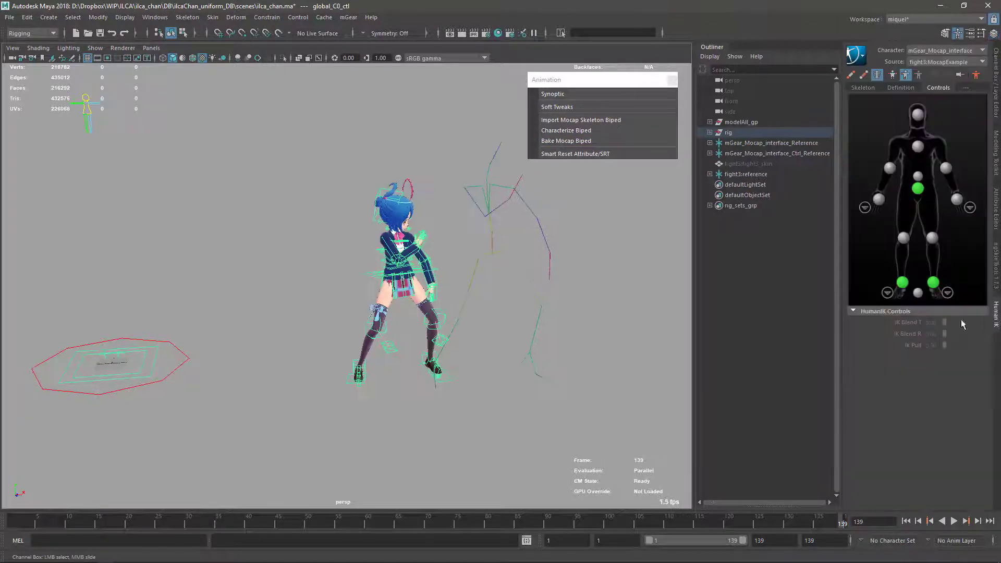
{"action": "left_click", "coordinate": [945, 62]}
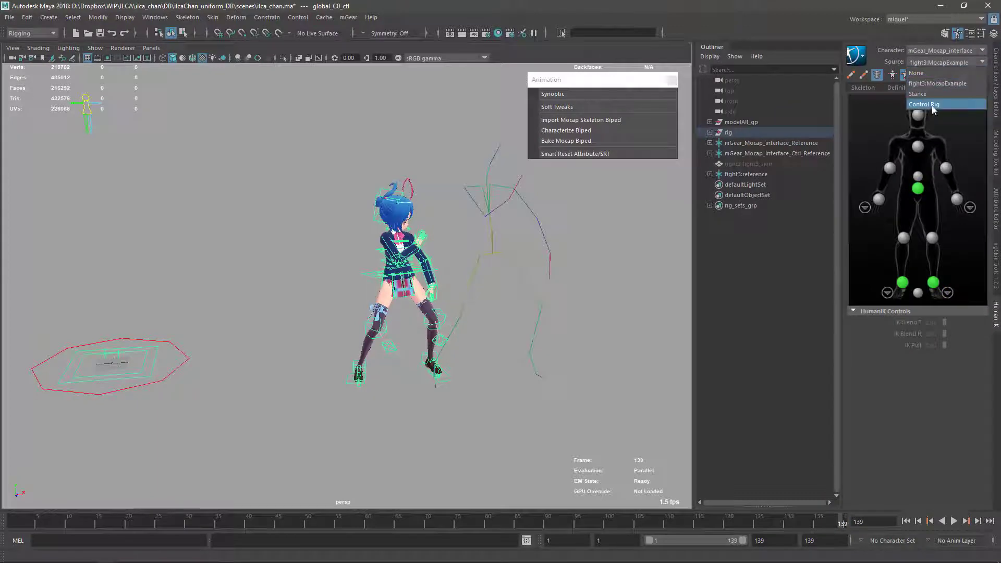
{"action": "left_click", "coordinate": [933, 105]}
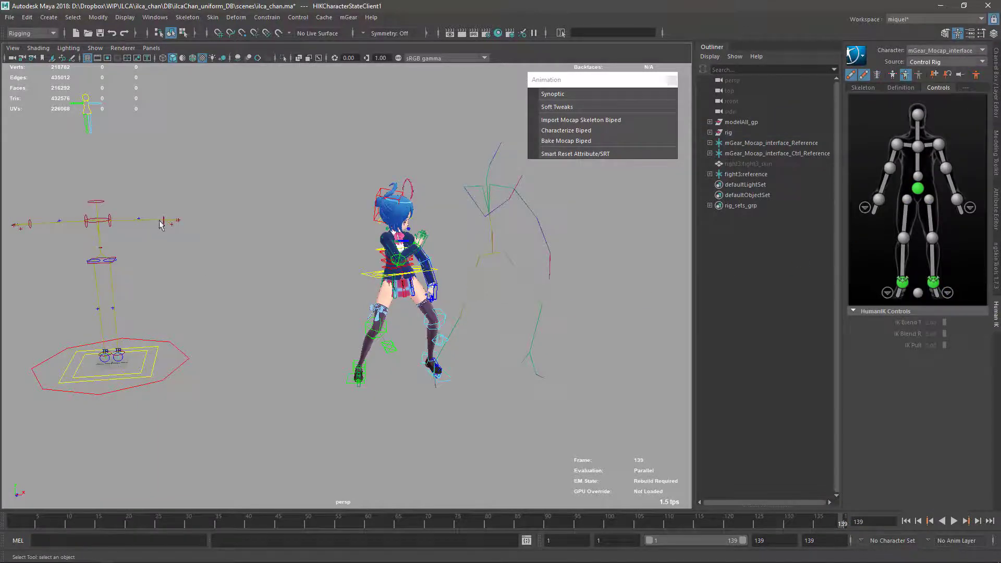
- Select the HumanIK control rig's left wrist effector and move it slightly downward to bend the arm
{"action": "left_click", "coordinate": [957, 199]}
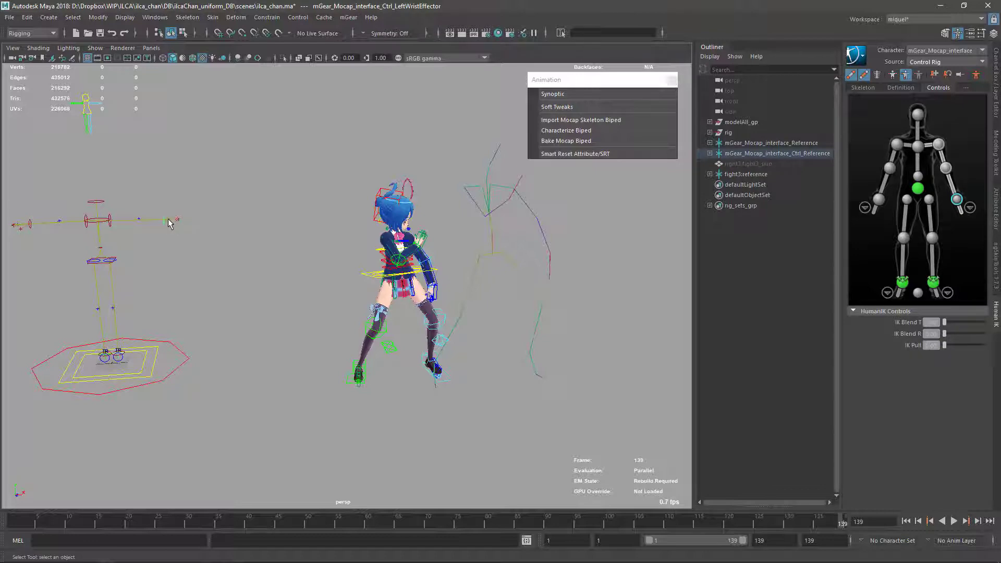
{"action": "key", "text": "w"}
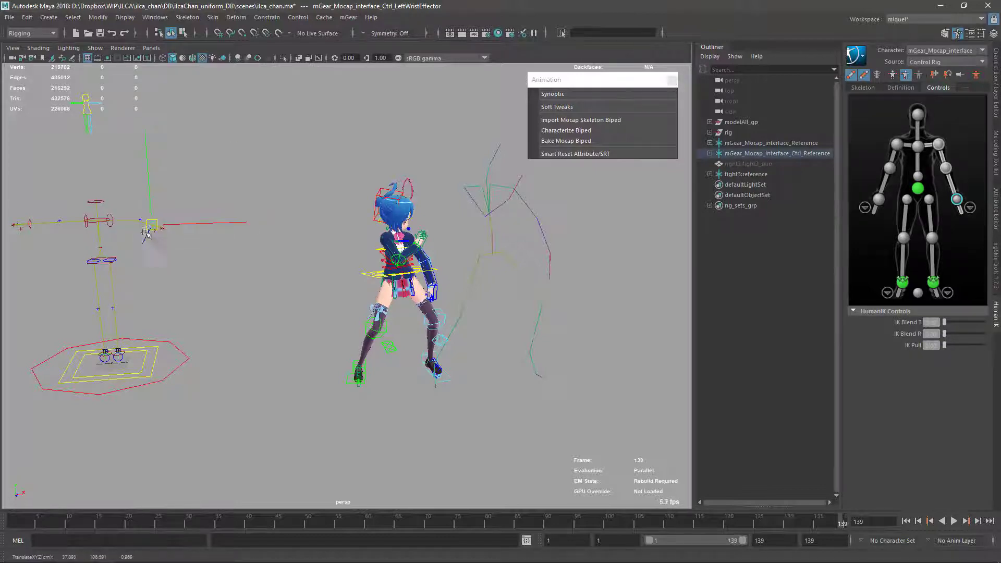
{"action": "left_click_drag", "start_coordinate": [147, 235], "coordinate": [141, 245]}
{"action": "left_click_drag", "start_coordinate": [380, 291], "coordinate": [365, 312], "text": "alt"}
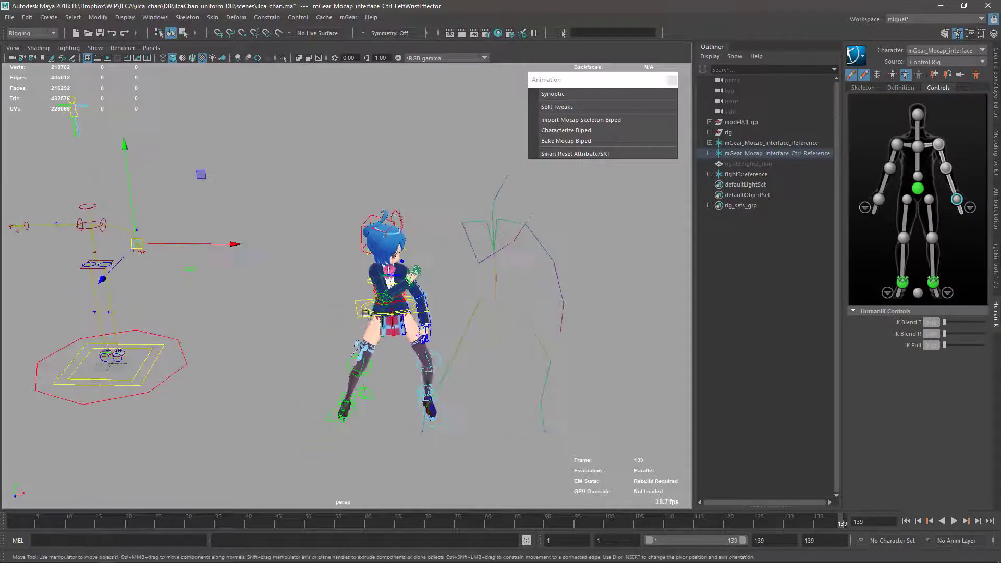
- Scrub to frame 67, select arm_L0_fk1_ctl, inspect its baked curves in the Graph Editor, and close the editor
{"action": "left_click_drag", "start_coordinate": [315, 521], "coordinate": [410, 521]}
{"action": "key", "text": "q"}
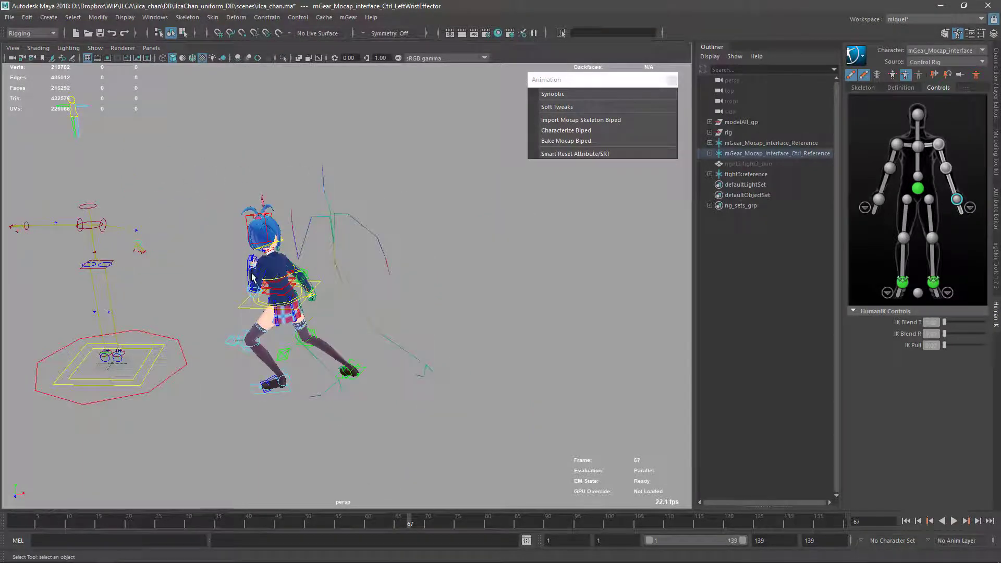
{"action": "left_click", "coordinate": [253, 277]}
{"action": "left_click", "coordinate": [246, 290]}
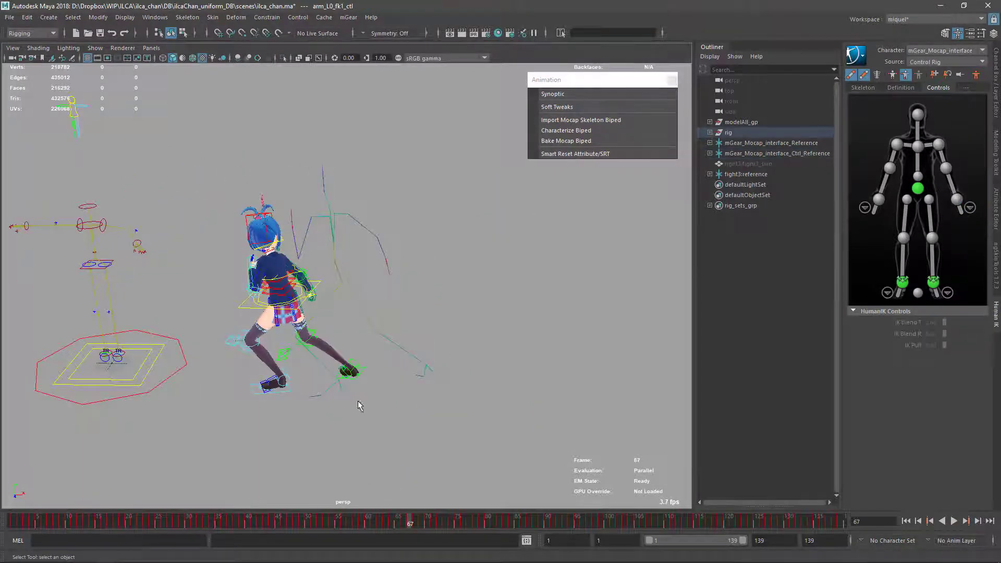
{"action": "left_click_drag", "start_coordinate": [358, 400], "coordinate": [304, 344], "text": "alt"}
{"action": "scroll", "coordinate": [304, 344], "scroll_direction": "up", "scroll_amount": 1}
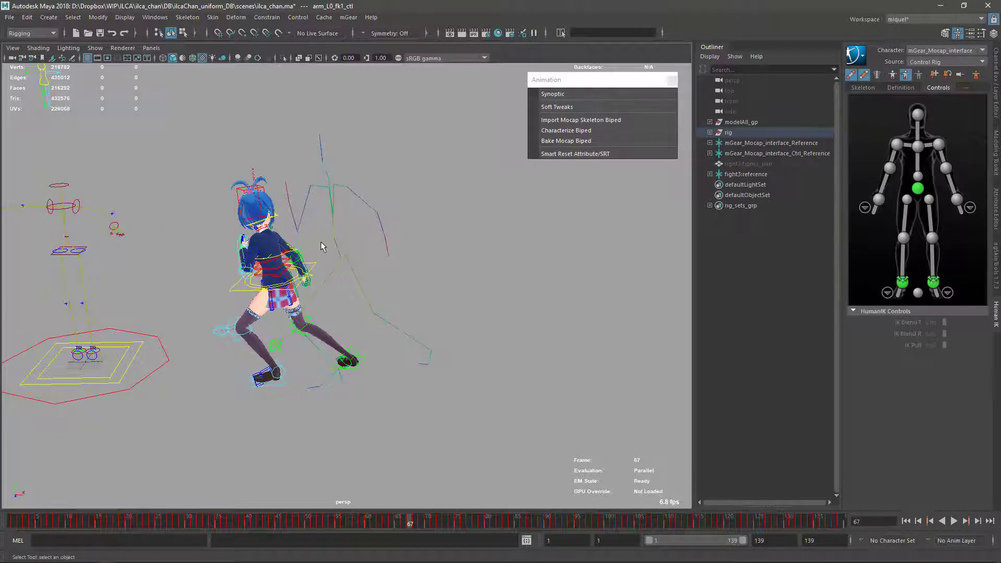
{"action": "key", "text": "ctrl+g"}
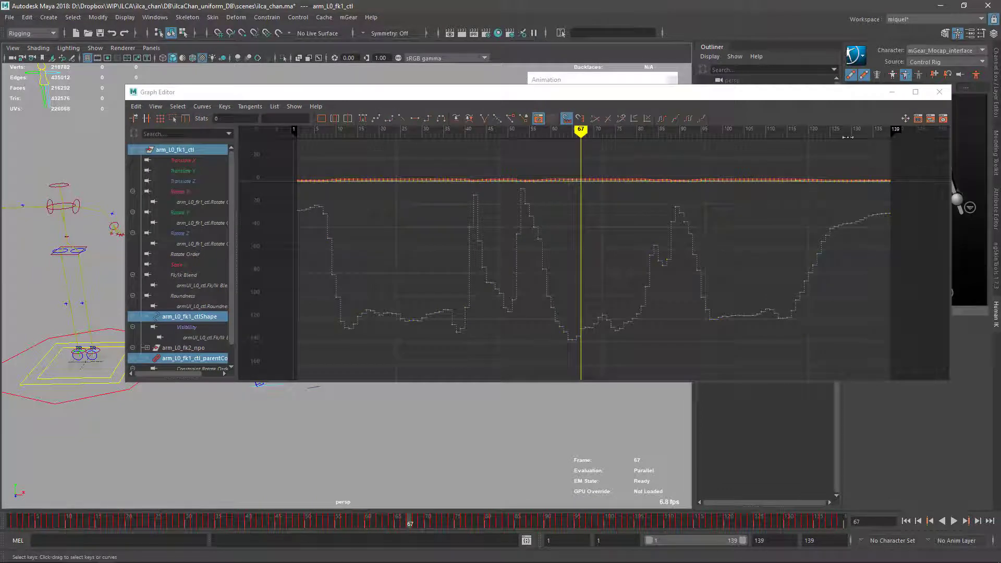
{"action": "left_click", "coordinate": [939, 92]}
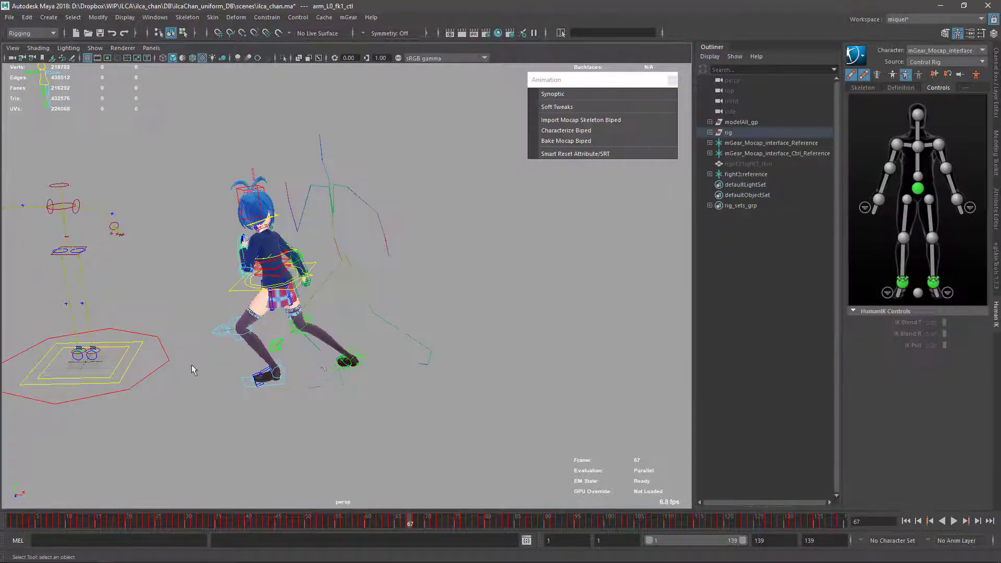
- Select global_C0_ctl, show its channels, and set its Mocap Attach attribute to 1
{"action": "middle_click_drag", "start_coordinate": [192, 370], "coordinate": [251, 259], "text": "alt"}
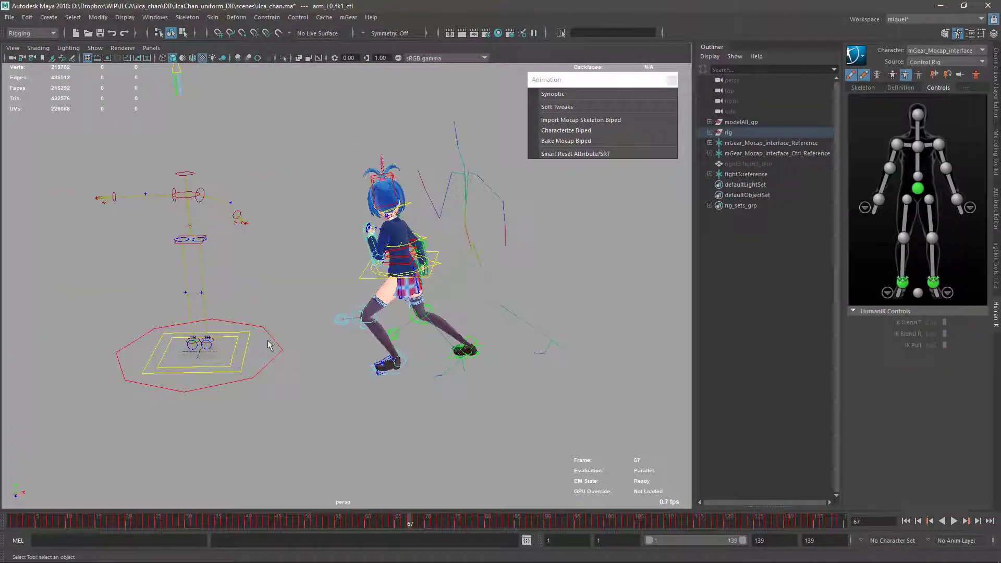
{"action": "left_click", "coordinate": [247, 352]}
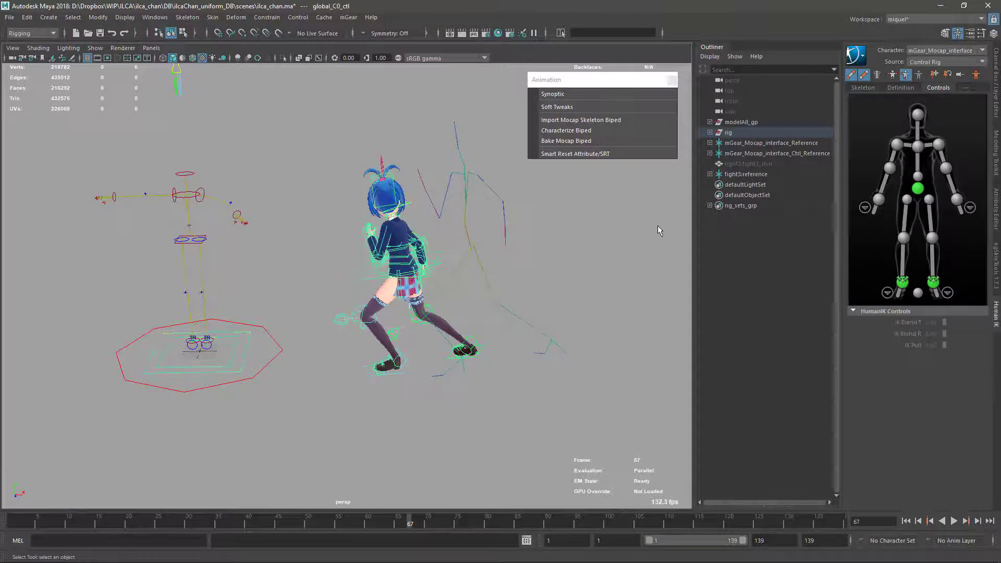
{"action": "left_click", "coordinate": [997, 95]}
{"action": "left_click", "coordinate": [928, 161]}
{"action": "middle_click_drag", "start_coordinate": [244, 314], "coordinate": [436, 305]}
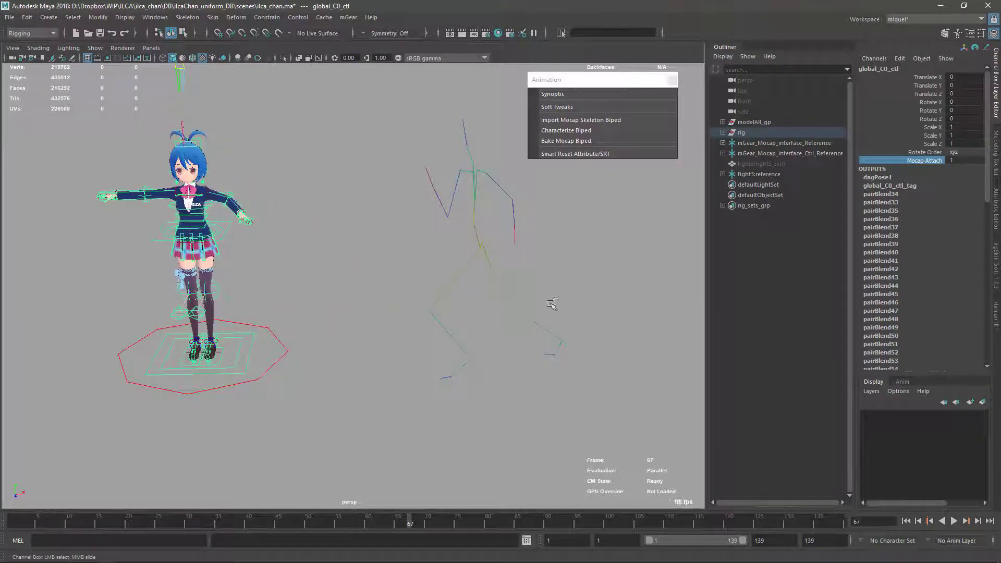
- Move the left wrist effector with the character attached, check the available HumanIK sources, and clear the selection
{"action": "left_click_drag", "start_coordinate": [452, 245], "coordinate": [407, 251], "text": "alt"}
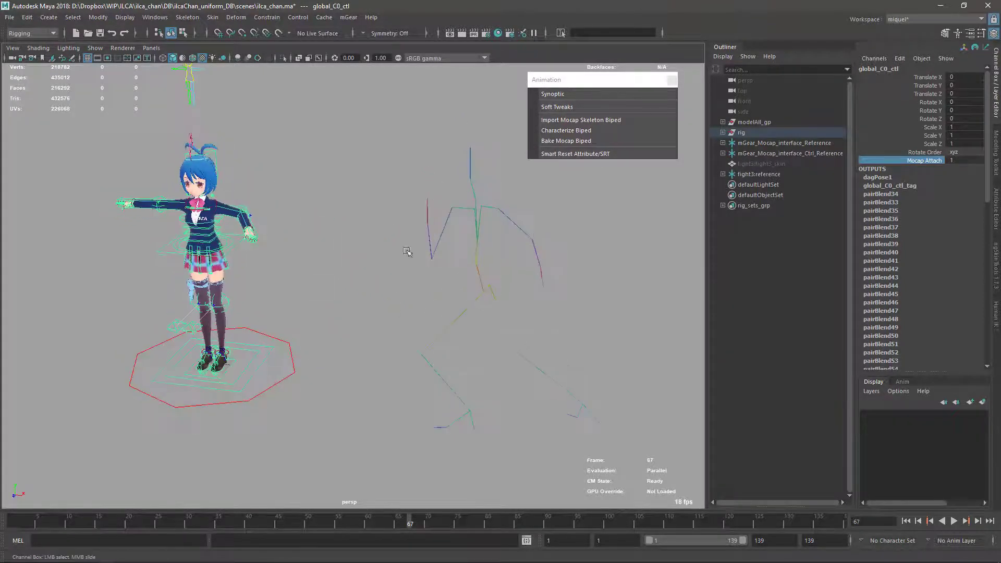
{"action": "middle_click_drag", "start_coordinate": [304, 248], "coordinate": [360, 306], "text": "alt"}
{"action": "left_click_drag", "start_coordinate": [304, 292], "coordinate": [306, 330], "text": "alt"}
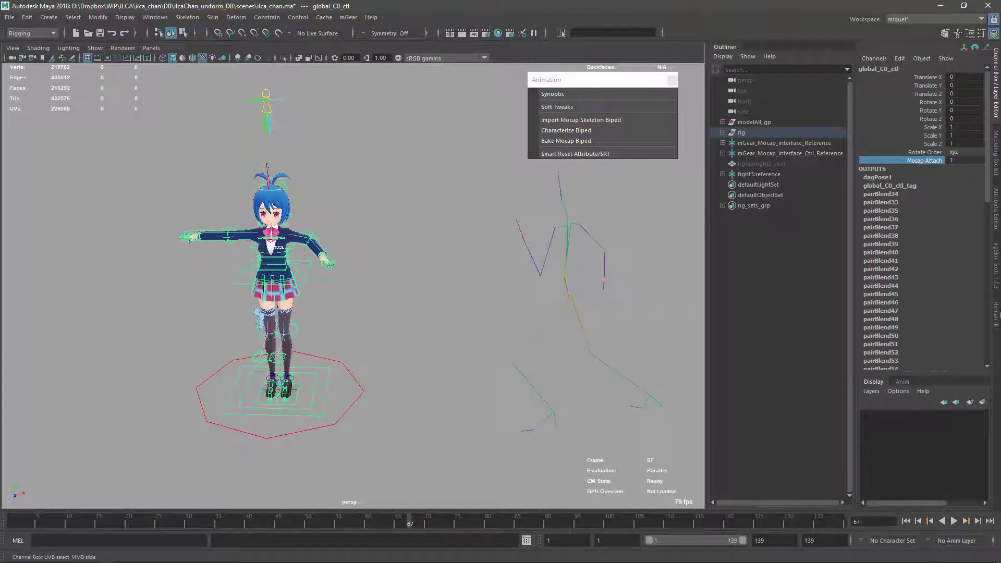
{"action": "left_click", "coordinate": [998, 315]}
{"action": "left_click", "coordinate": [958, 204]}
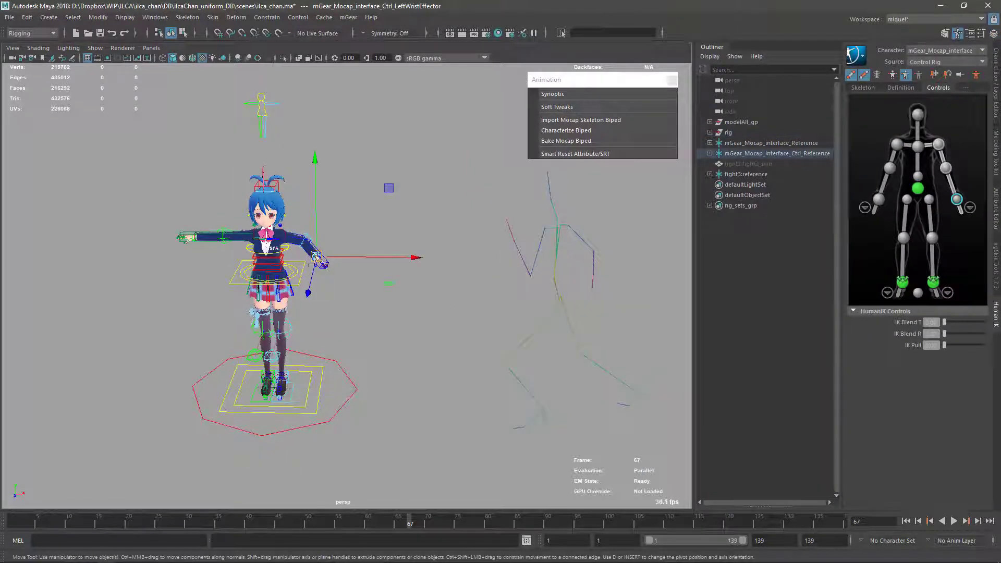
{"action": "left_click_drag", "start_coordinate": [320, 233], "coordinate": [381, 260]}
{"action": "key", "text": "q"}
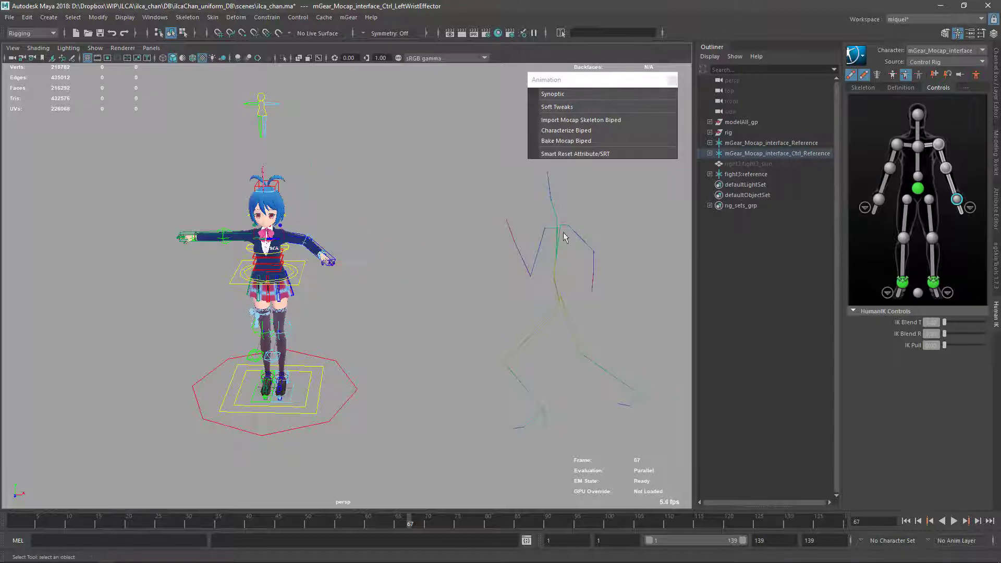
{"action": "left_click", "coordinate": [941, 62]}
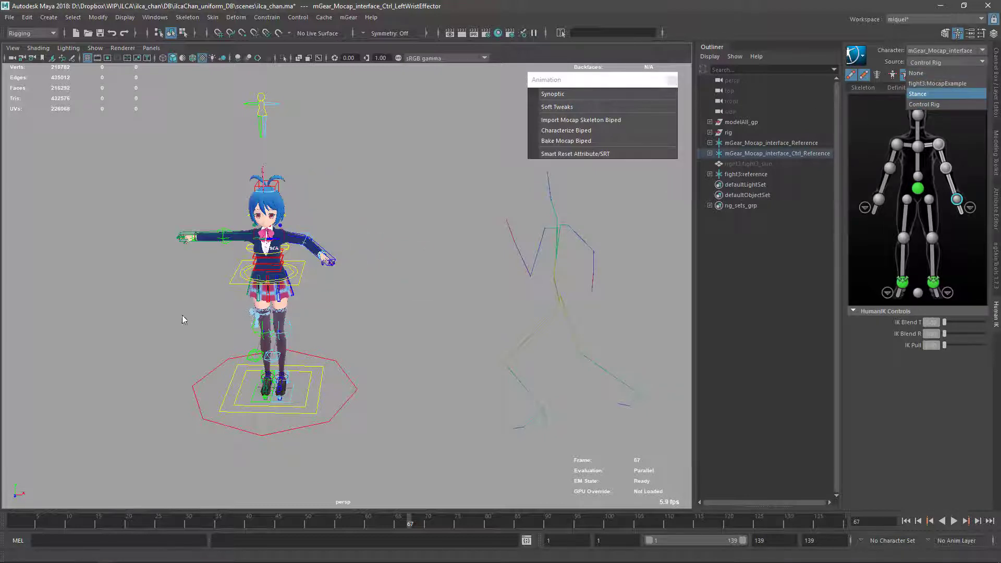
{"action": "left_click", "coordinate": [390, 287]}
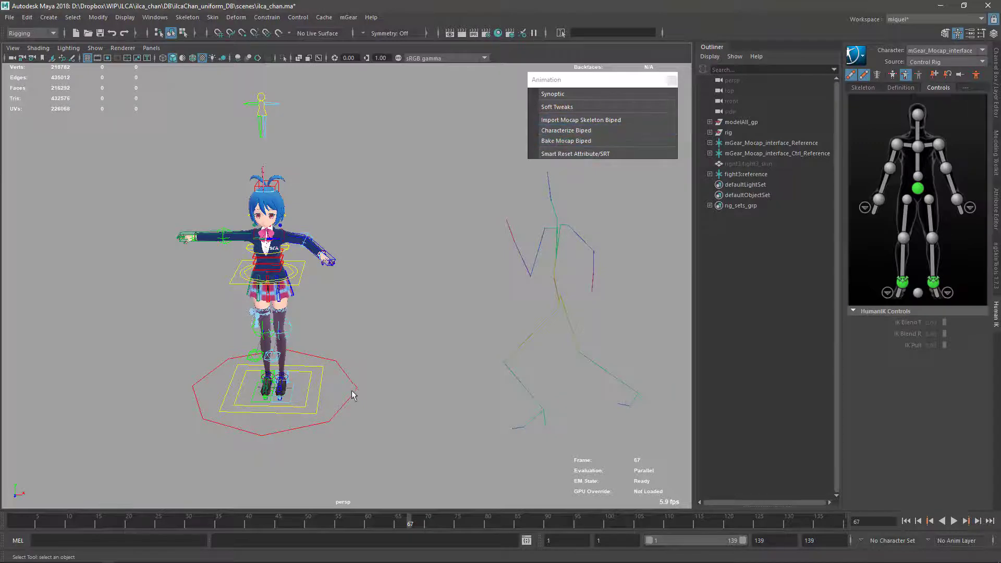
- Set Mocap Attach on global_C0_ctl back to 0 and deselect the control
{"action": "left_click", "coordinate": [320, 388]}
{"action": "left_click", "coordinate": [996, 83]}
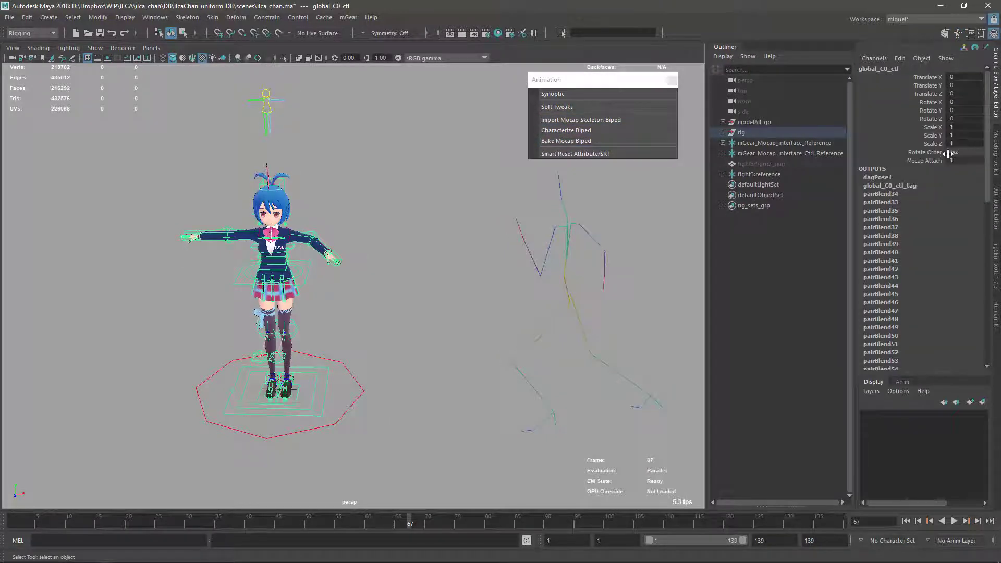
{"action": "left_click", "coordinate": [924, 161]}
{"action": "left_click", "coordinate": [345, 342]}
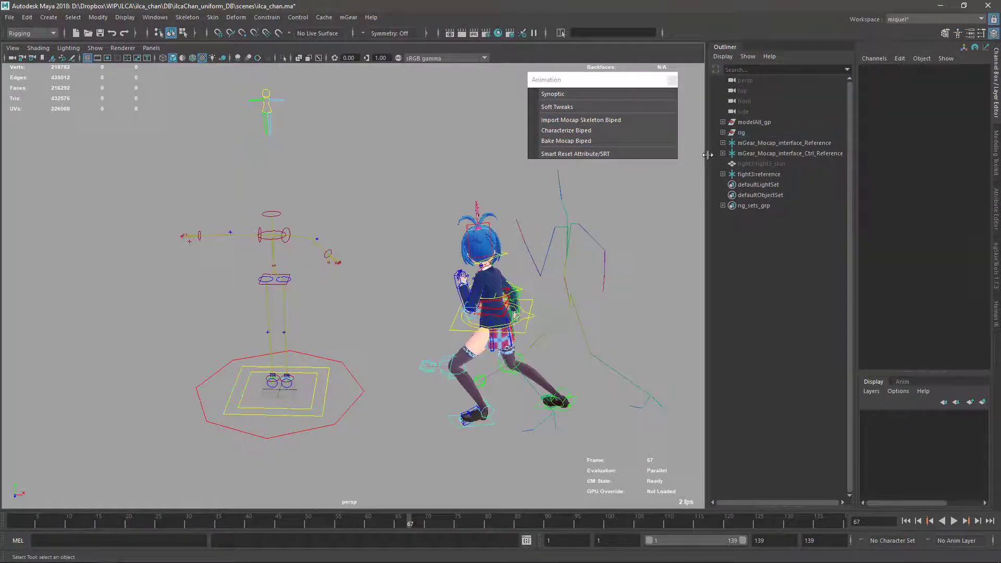
- Delete mGear_Mocap_interface_Reference, mGear_Mocap_interface_Ctrl_Reference, fight3:fight3_skin and fight3:reference from the scene
{"action": "left_click_drag", "start_coordinate": [754, 149], "coordinate": [726, 164]}
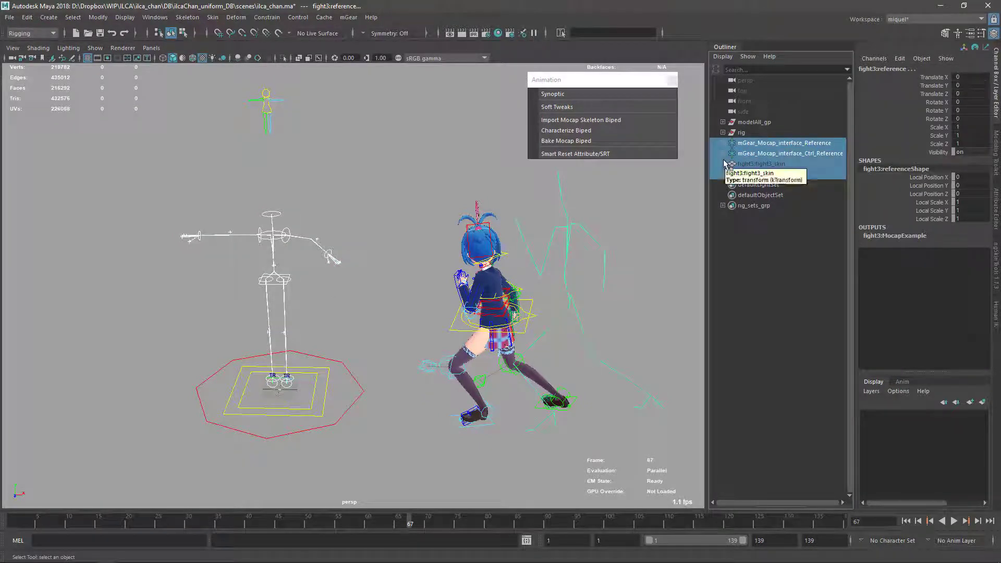
{"action": "key", "text": "Delete"}
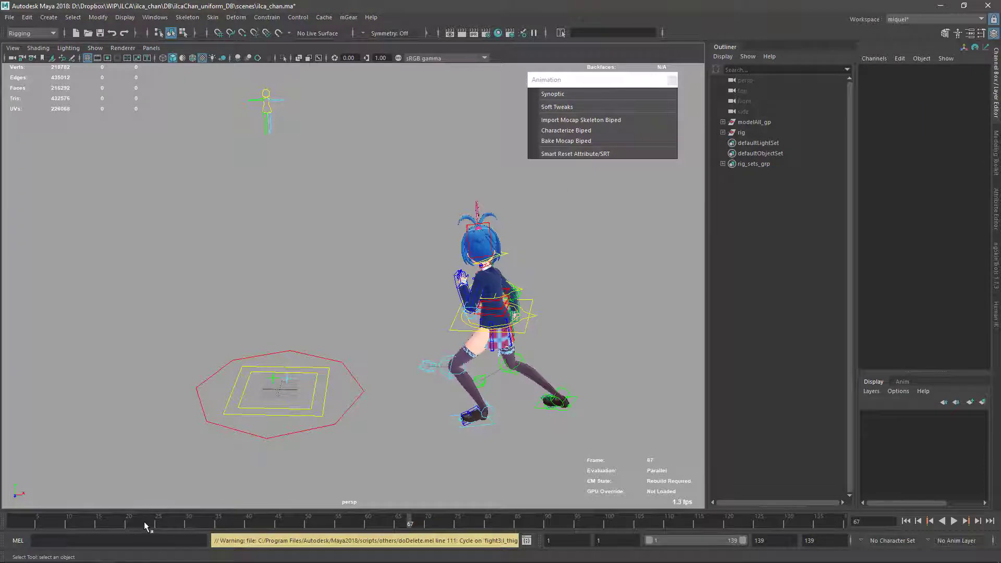
- Play back the baked animation on the rig without the mocap skeletons, and stop playback
{"action": "key", "text": "alt+v"}
{"action": "key", "text": "alt+v"}
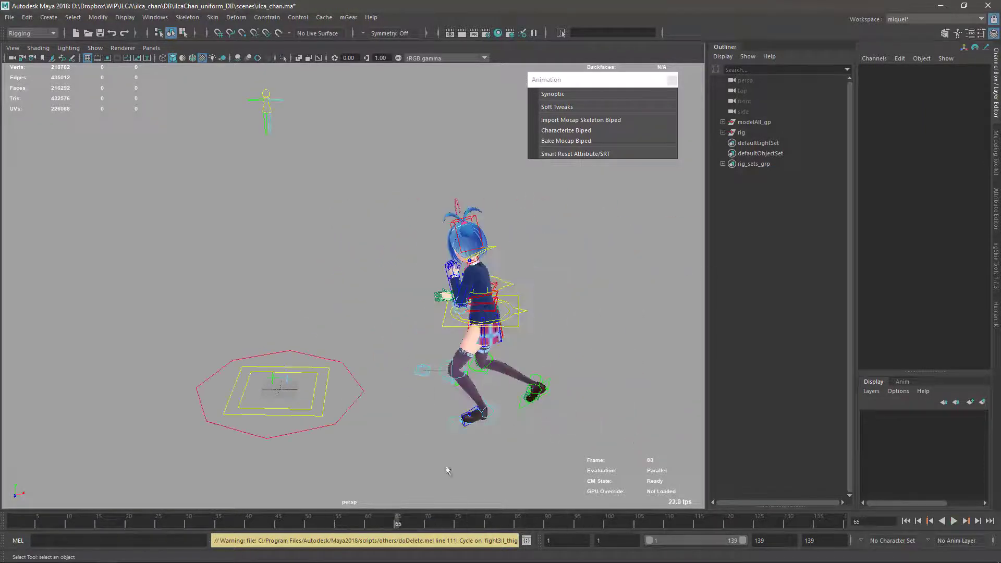
{"action": "left_click", "coordinate": [954, 521]}
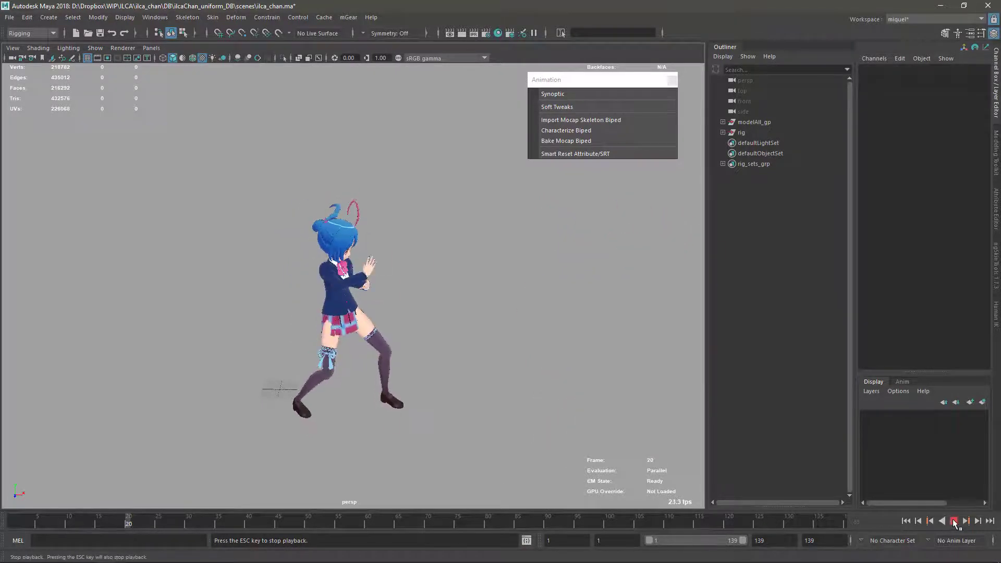
{"action": "key", "text": "Escape"}
- Select arm_R0_fk0_ctl to check its keyed channels, show the animation layers, and clear the selection
{"action": "left_click_drag", "start_coordinate": [422, 380], "coordinate": [369, 289], "text": "alt"}
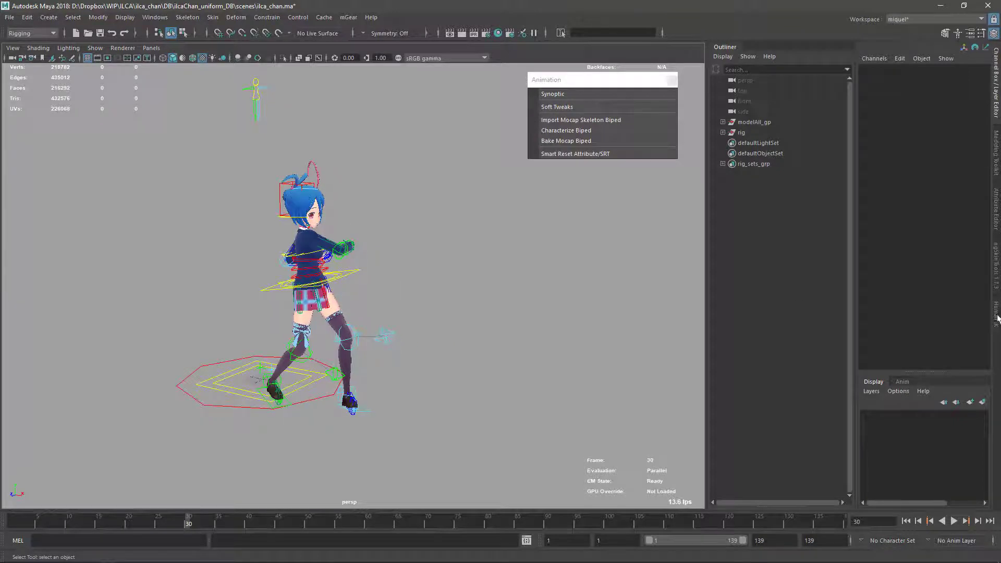
{"action": "left_click", "coordinate": [332, 251]}
{"action": "left_click", "coordinate": [902, 382]}
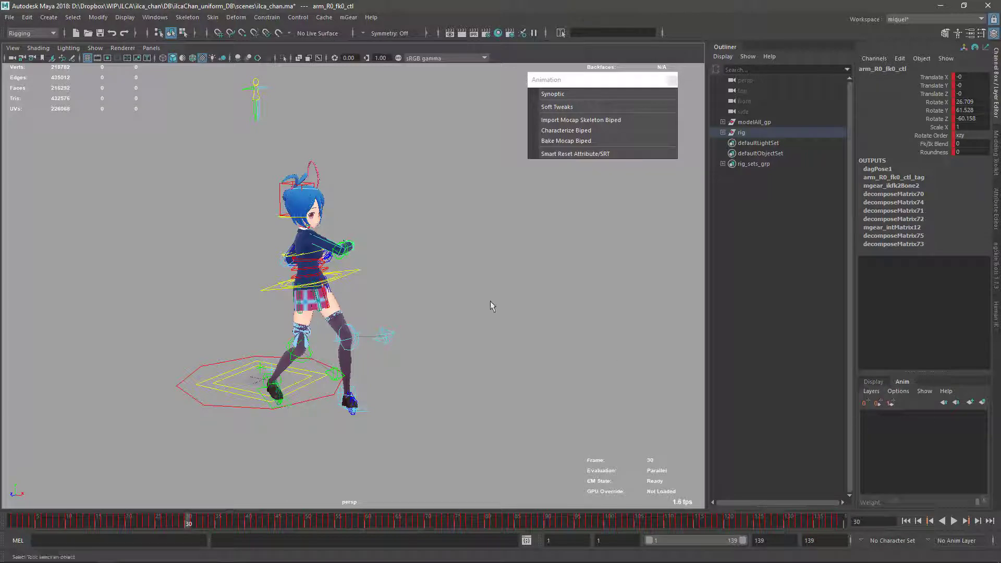
{"action": "left_click", "coordinate": [356, 420]}
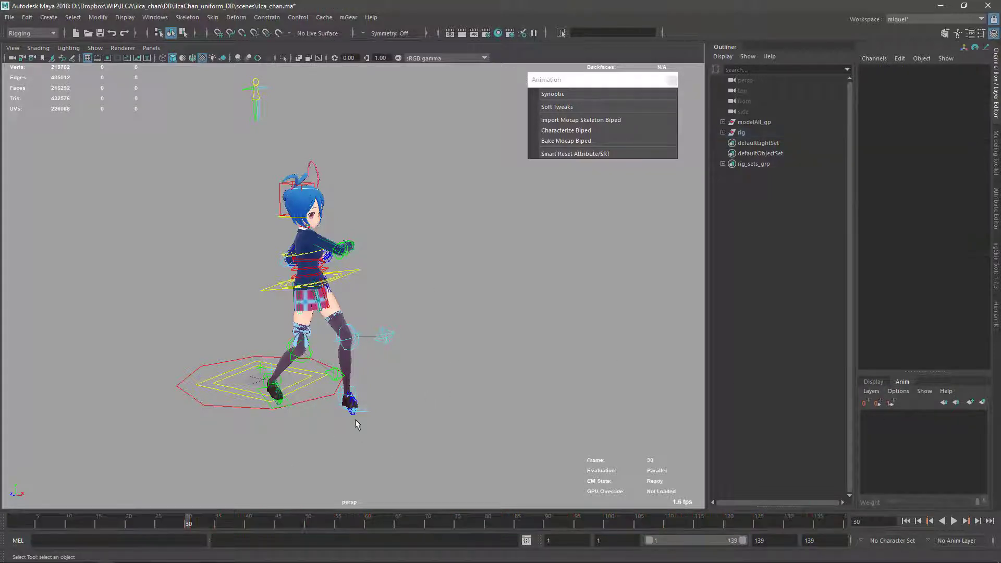
- Examine the posed character from several angles, play the baked fight animation again, and stop playback
{"action": "left_click_drag", "start_coordinate": [356, 339], "coordinate": [324, 342], "text": "alt"}
{"action": "right_click_drag", "start_coordinate": [324, 342], "coordinate": [281, 365], "text": "alt"}
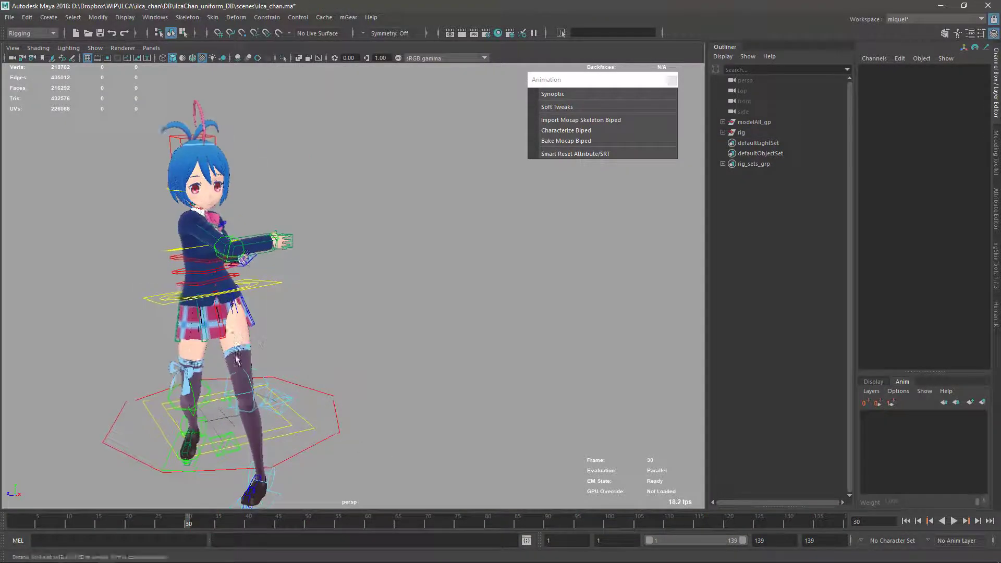
{"action": "left_click_drag", "start_coordinate": [281, 365], "coordinate": [420, 332], "text": "alt"}
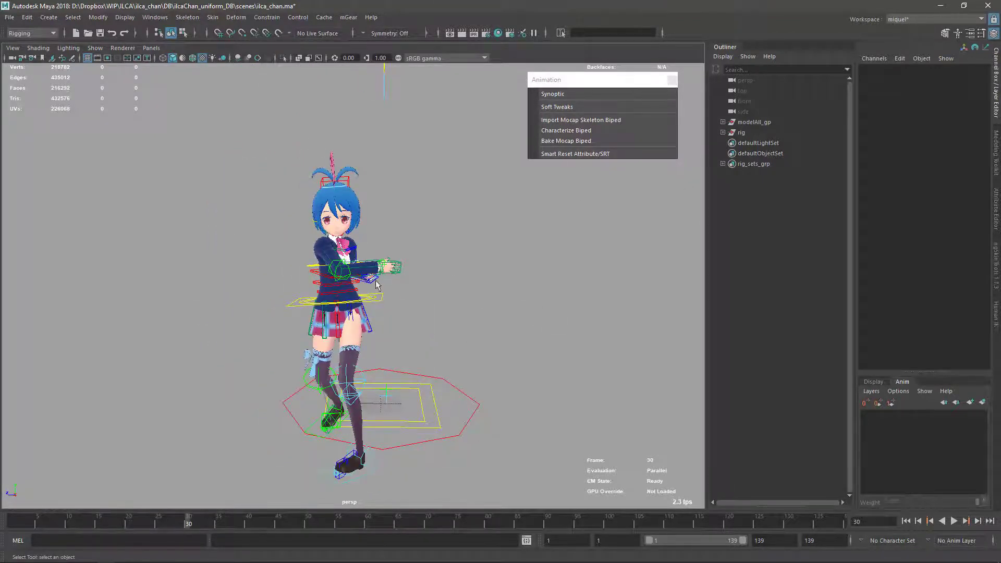
{"action": "left_click_drag", "start_coordinate": [376, 265], "coordinate": [453, 406], "text": "alt"}
{"action": "right_click_drag", "start_coordinate": [453, 403], "coordinate": [416, 351], "text": "alt"}
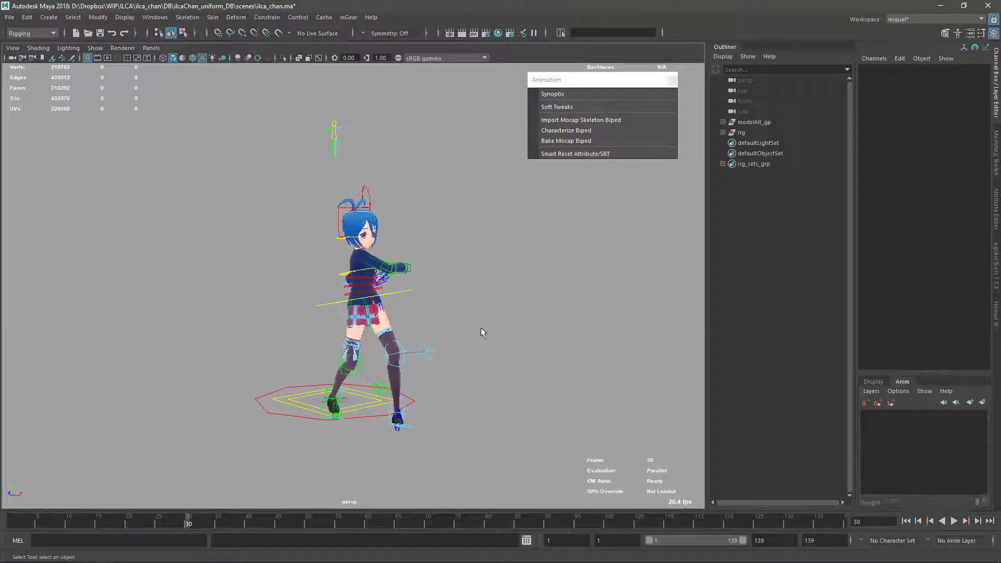
{"action": "key", "text": "alt+v"}
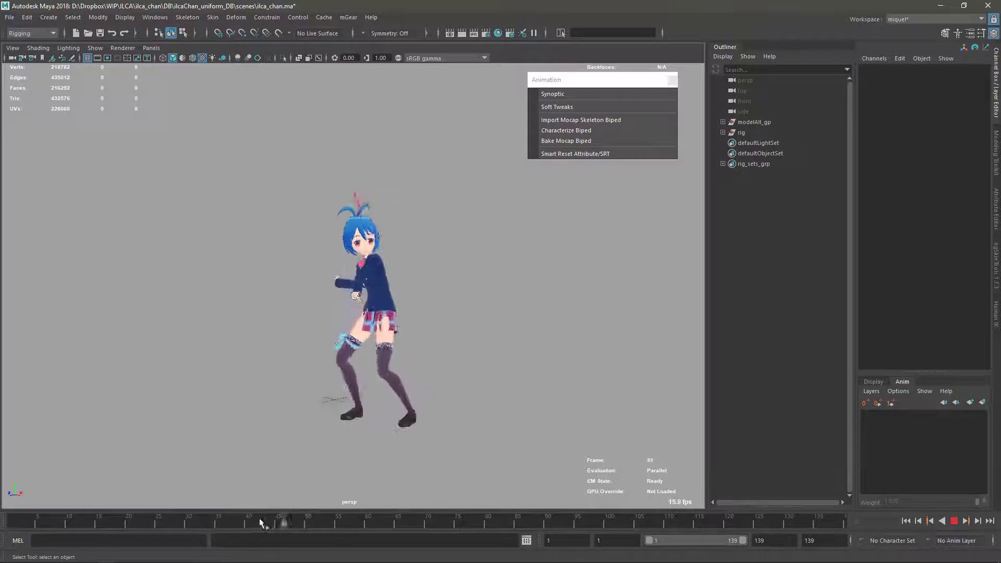
{"action": "key", "text": "Escape"}
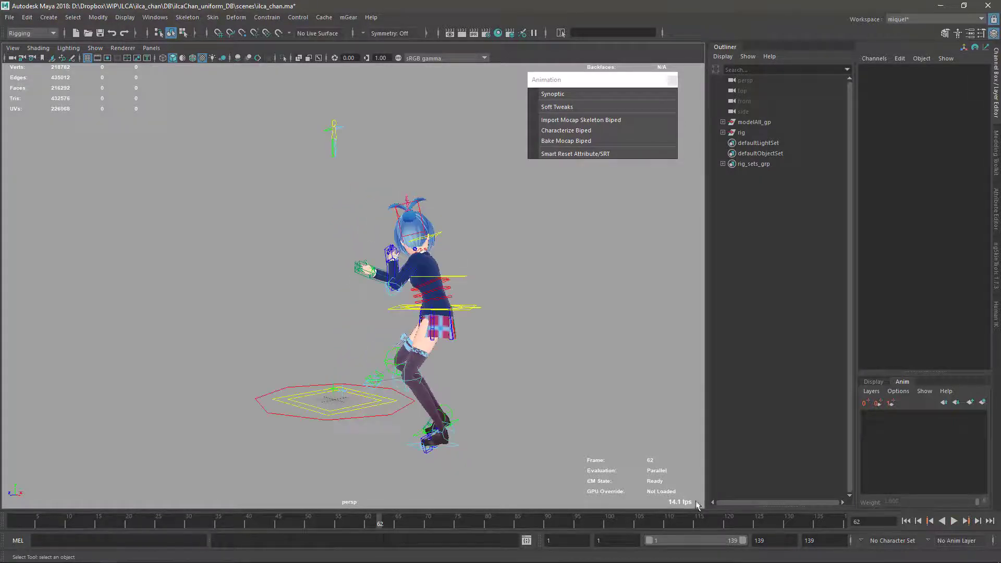